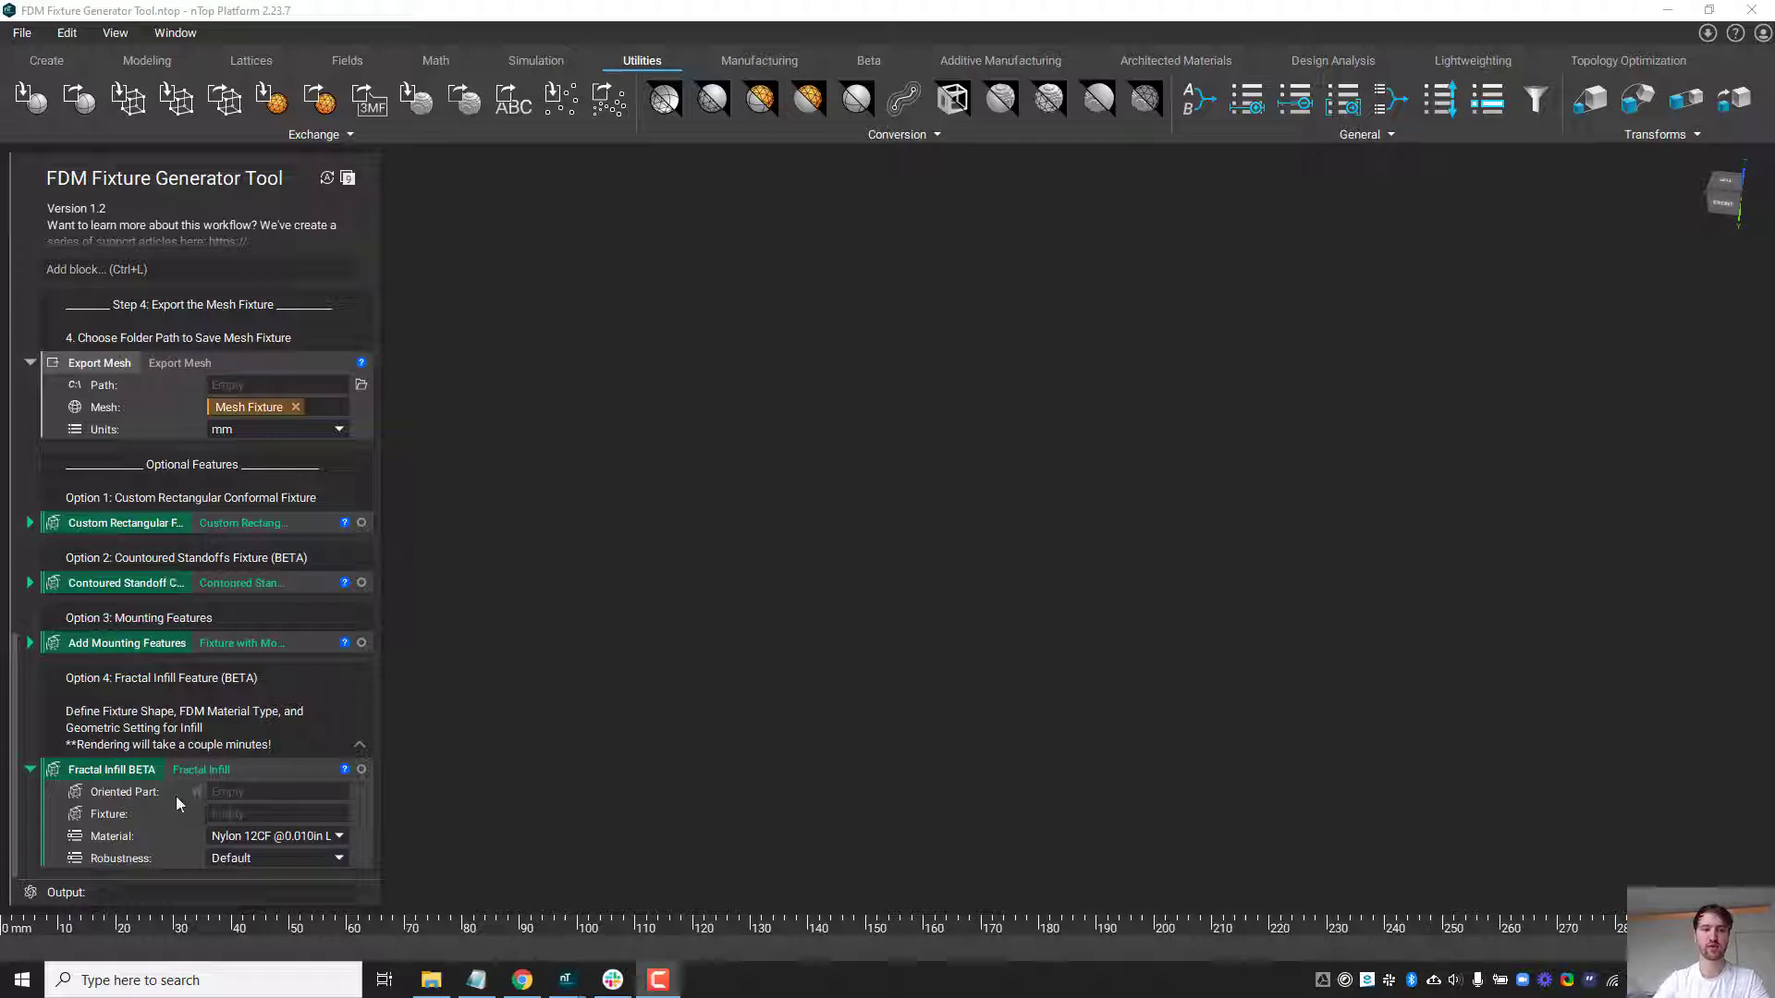
{"action": "left_click", "coordinate": [164, 813]}
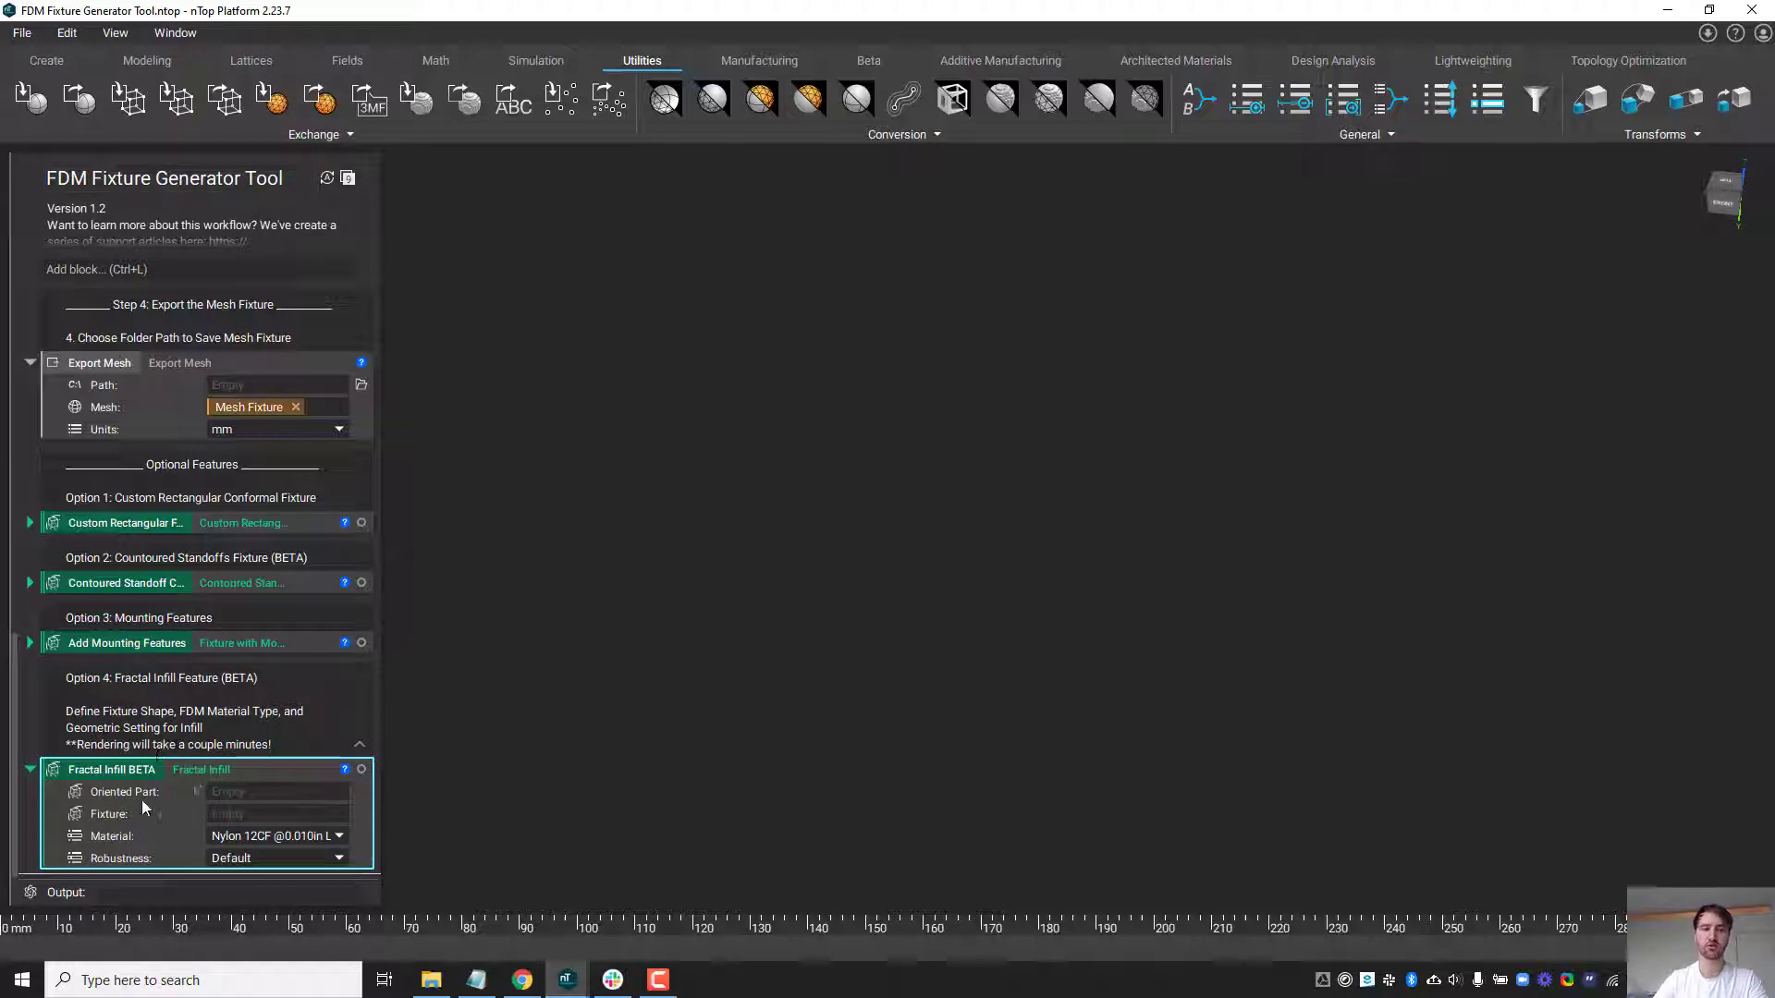
{"action": "scroll", "coordinate": [164, 797], "scroll_direction": "up", "scroll_amount": 8}
{"action": "scroll", "coordinate": [285, 613], "scroll_direction": "down", "scroll_amount": 4}
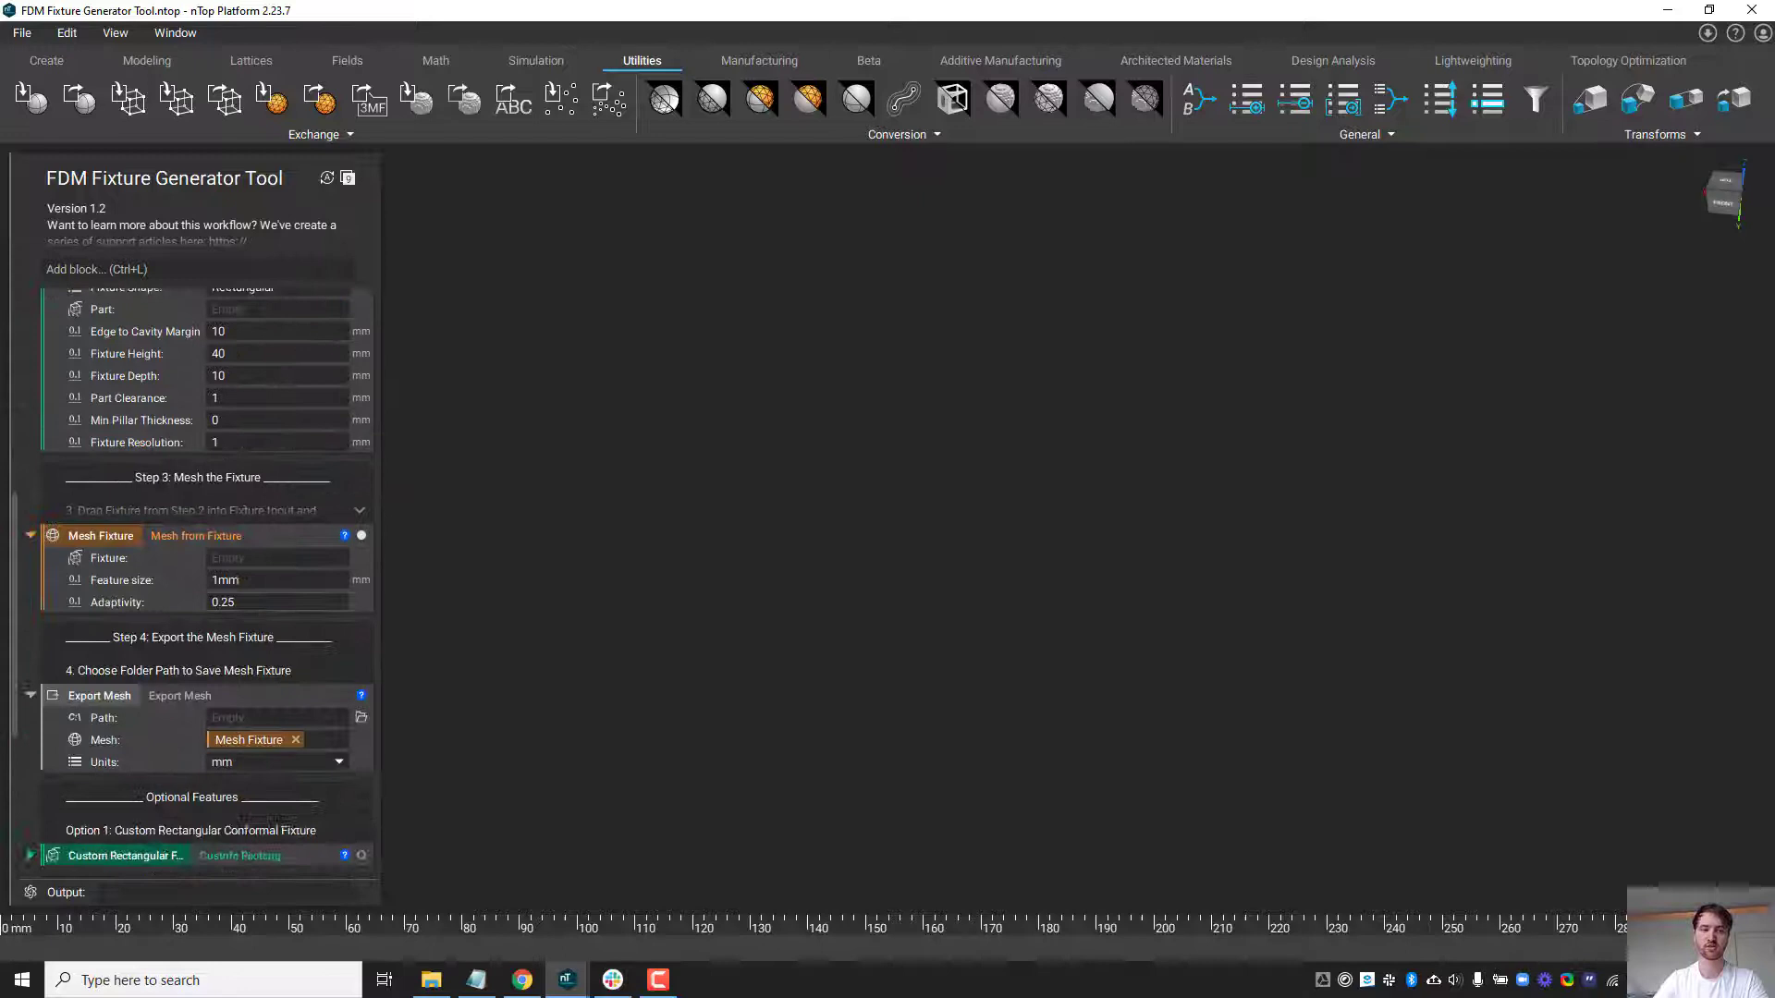
{"action": "scroll", "coordinate": [187, 800], "scroll_direction": "down", "scroll_amount": 3}
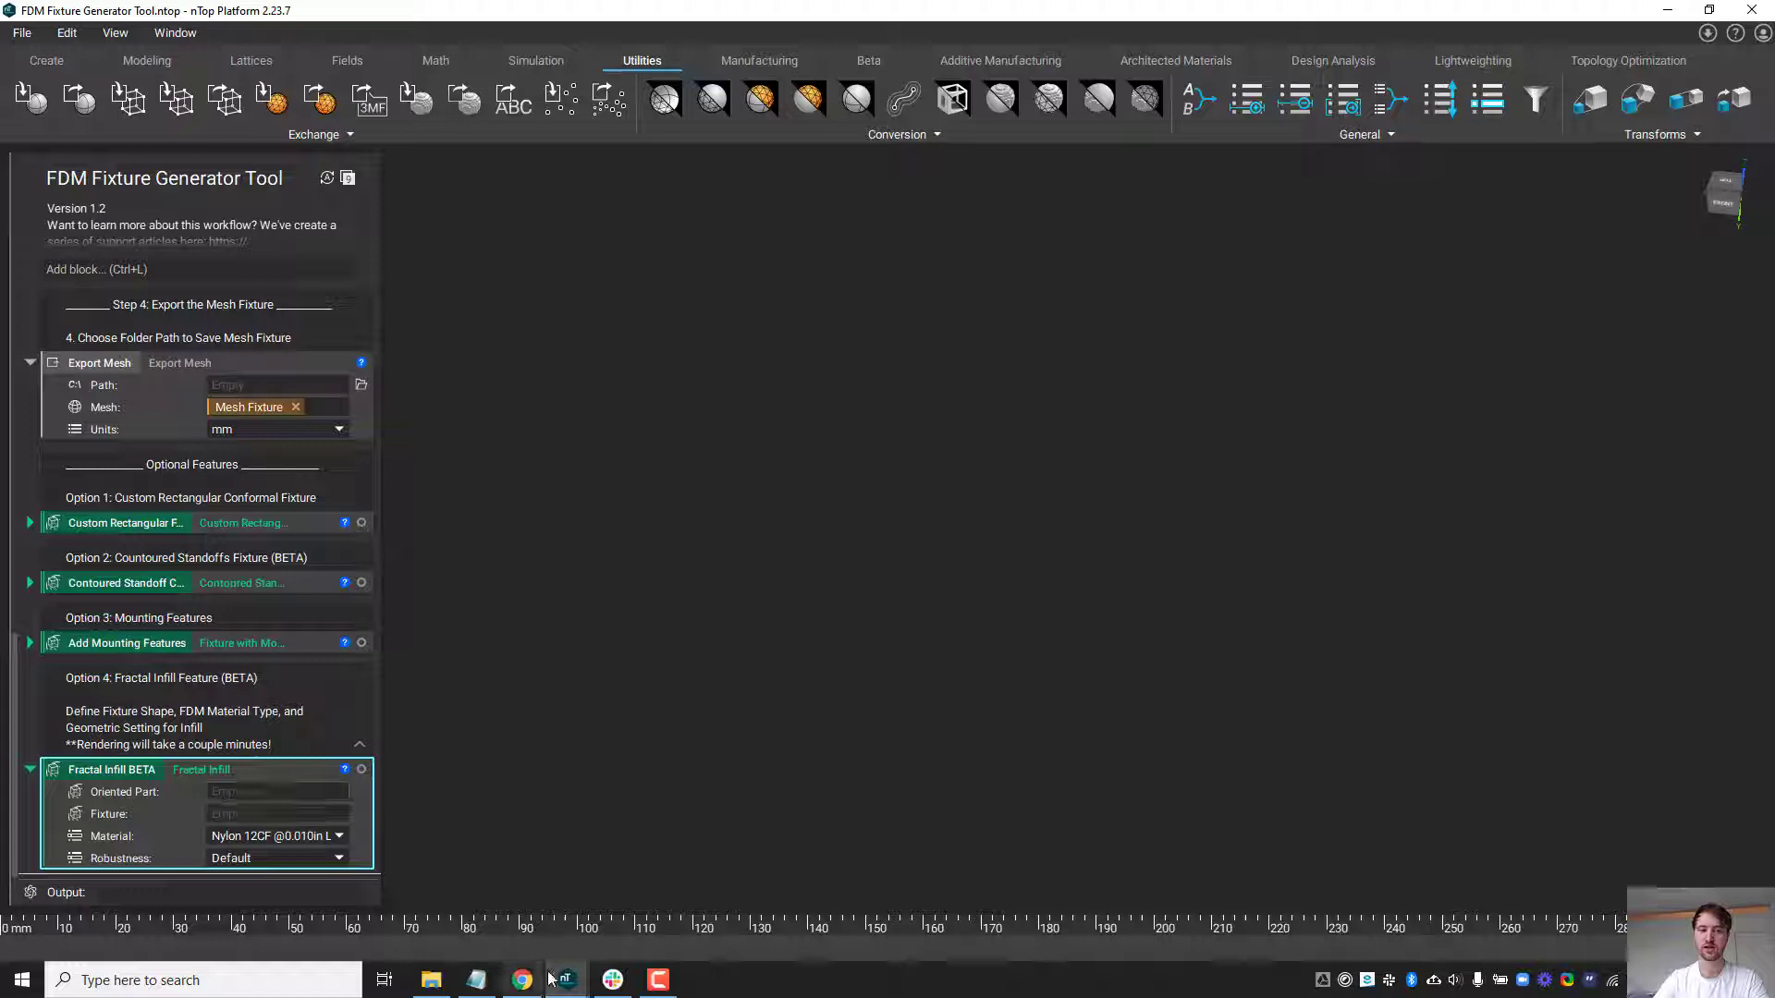
Switch to the jigs and fixtures advanced features demonstration file and show the Part for infill and Fixture for infill bodies.
{"action": "mouse_move", "coordinate": [552, 975]}
{"action": "left_click", "coordinate": [374, 906]}
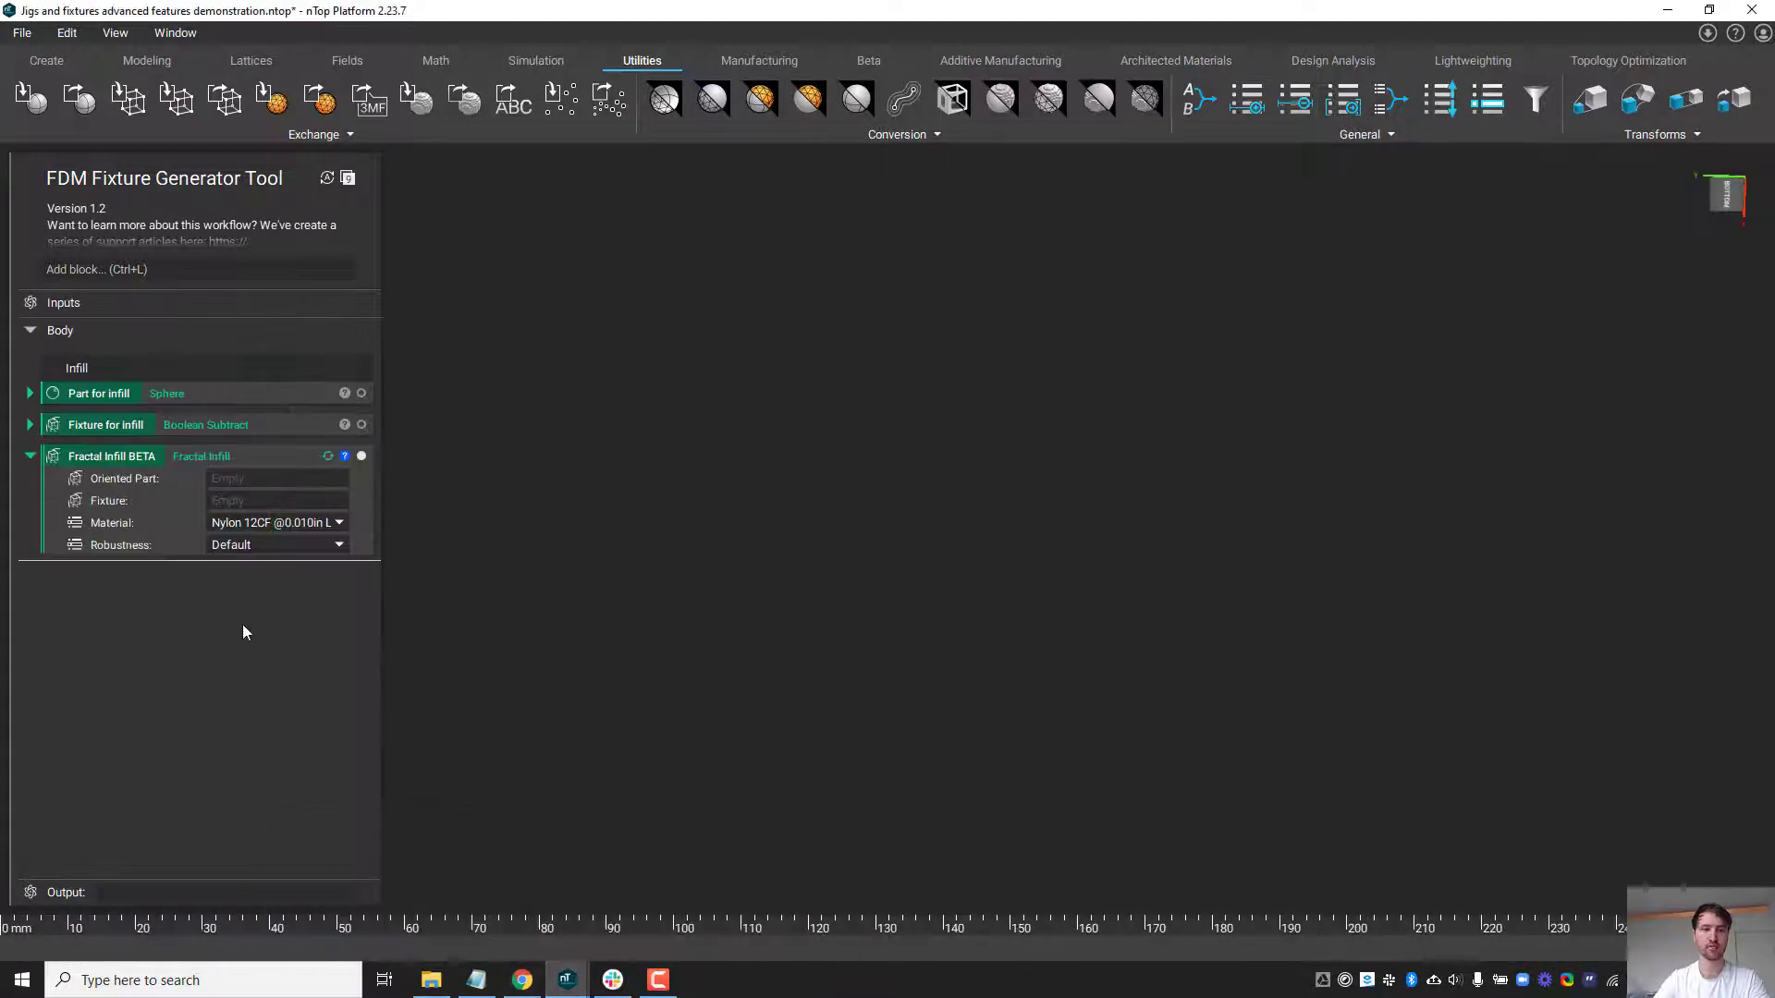
{"action": "left_click", "coordinate": [361, 392]}
{"action": "left_click", "coordinate": [362, 424]}
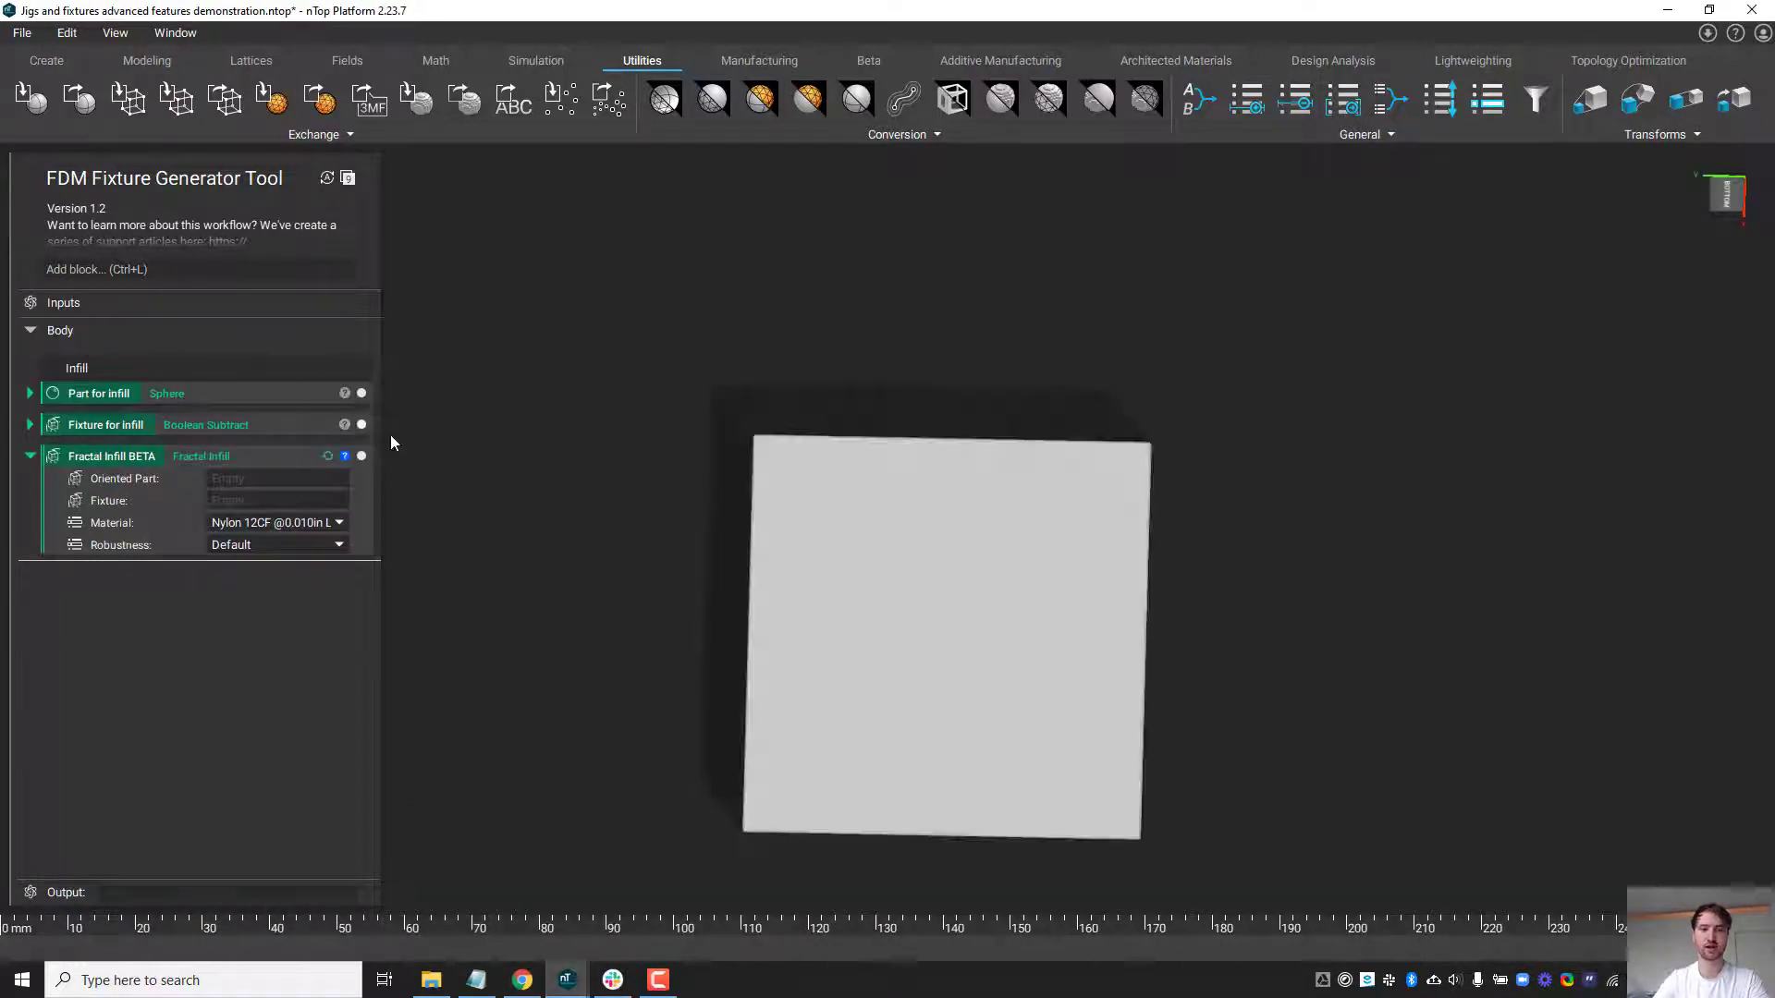
{"action": "right_click_drag", "start_coordinate": [962, 351], "coordinate": [986, 584]}
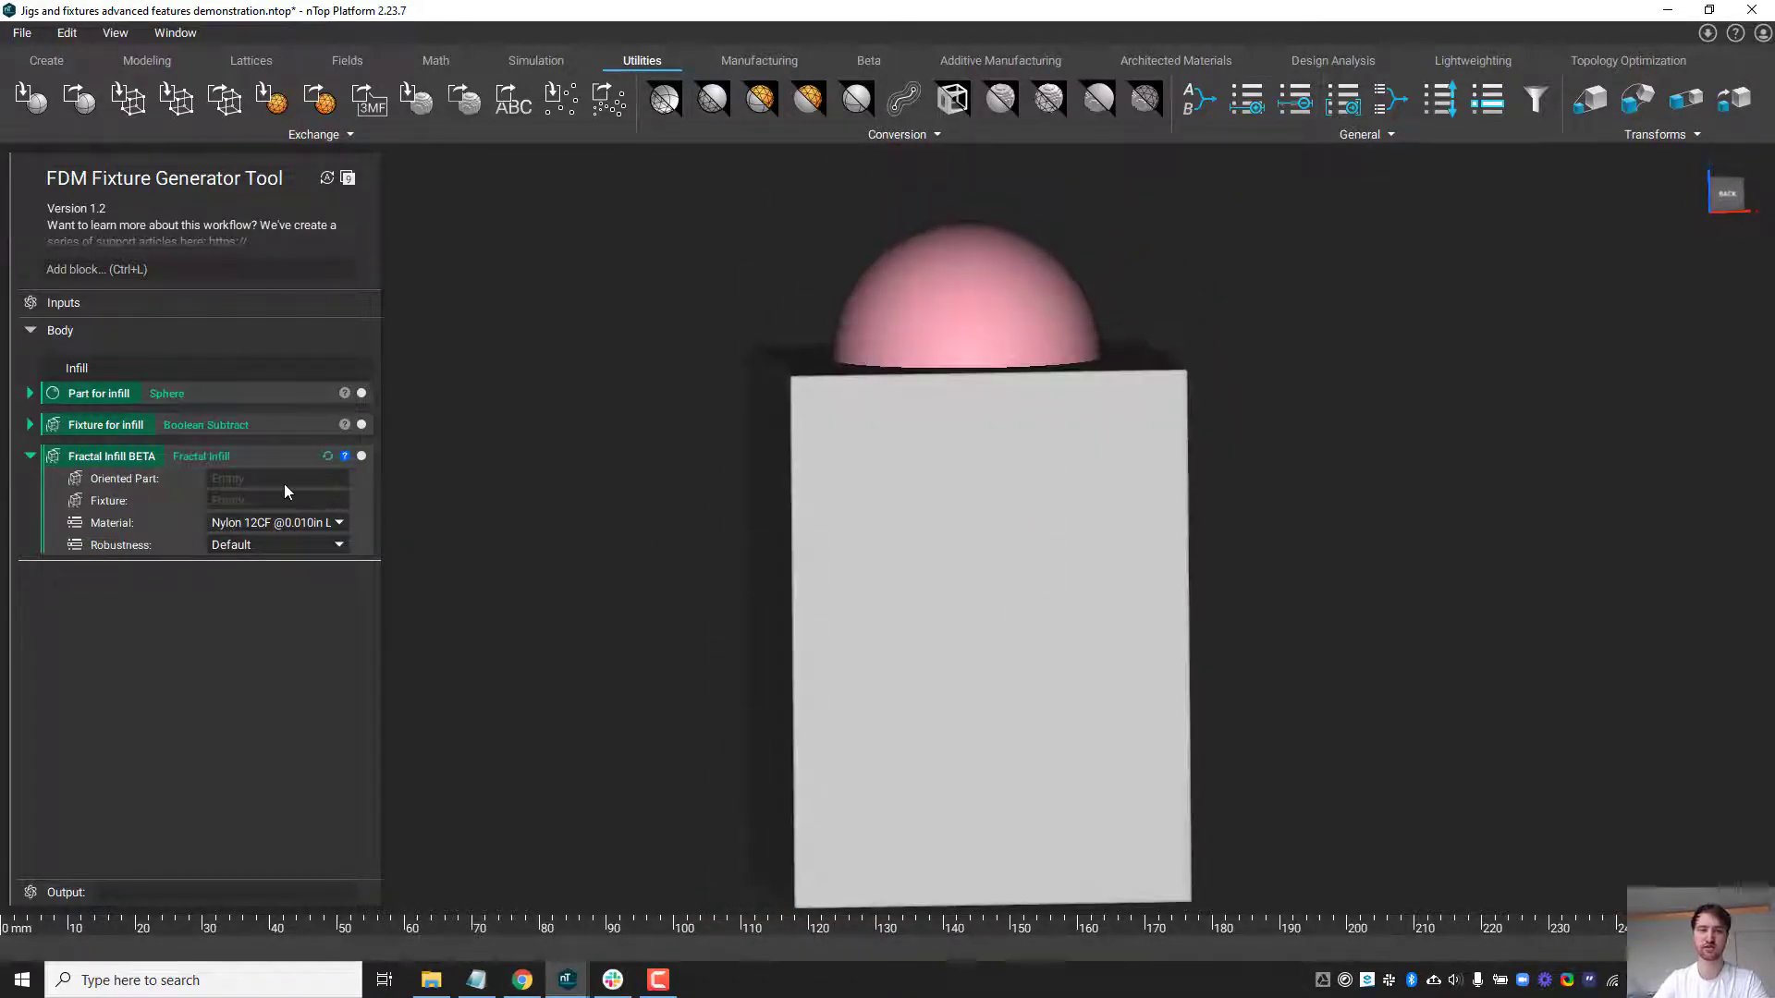
Assign Part for infill as the Fractal Infill block's oriented part and Fixture for infill as its fixture, keeping the Nylon 12CF @0.010in LH material.
{"action": "left_click_drag", "start_coordinate": [190, 394], "coordinate": [241, 499]}
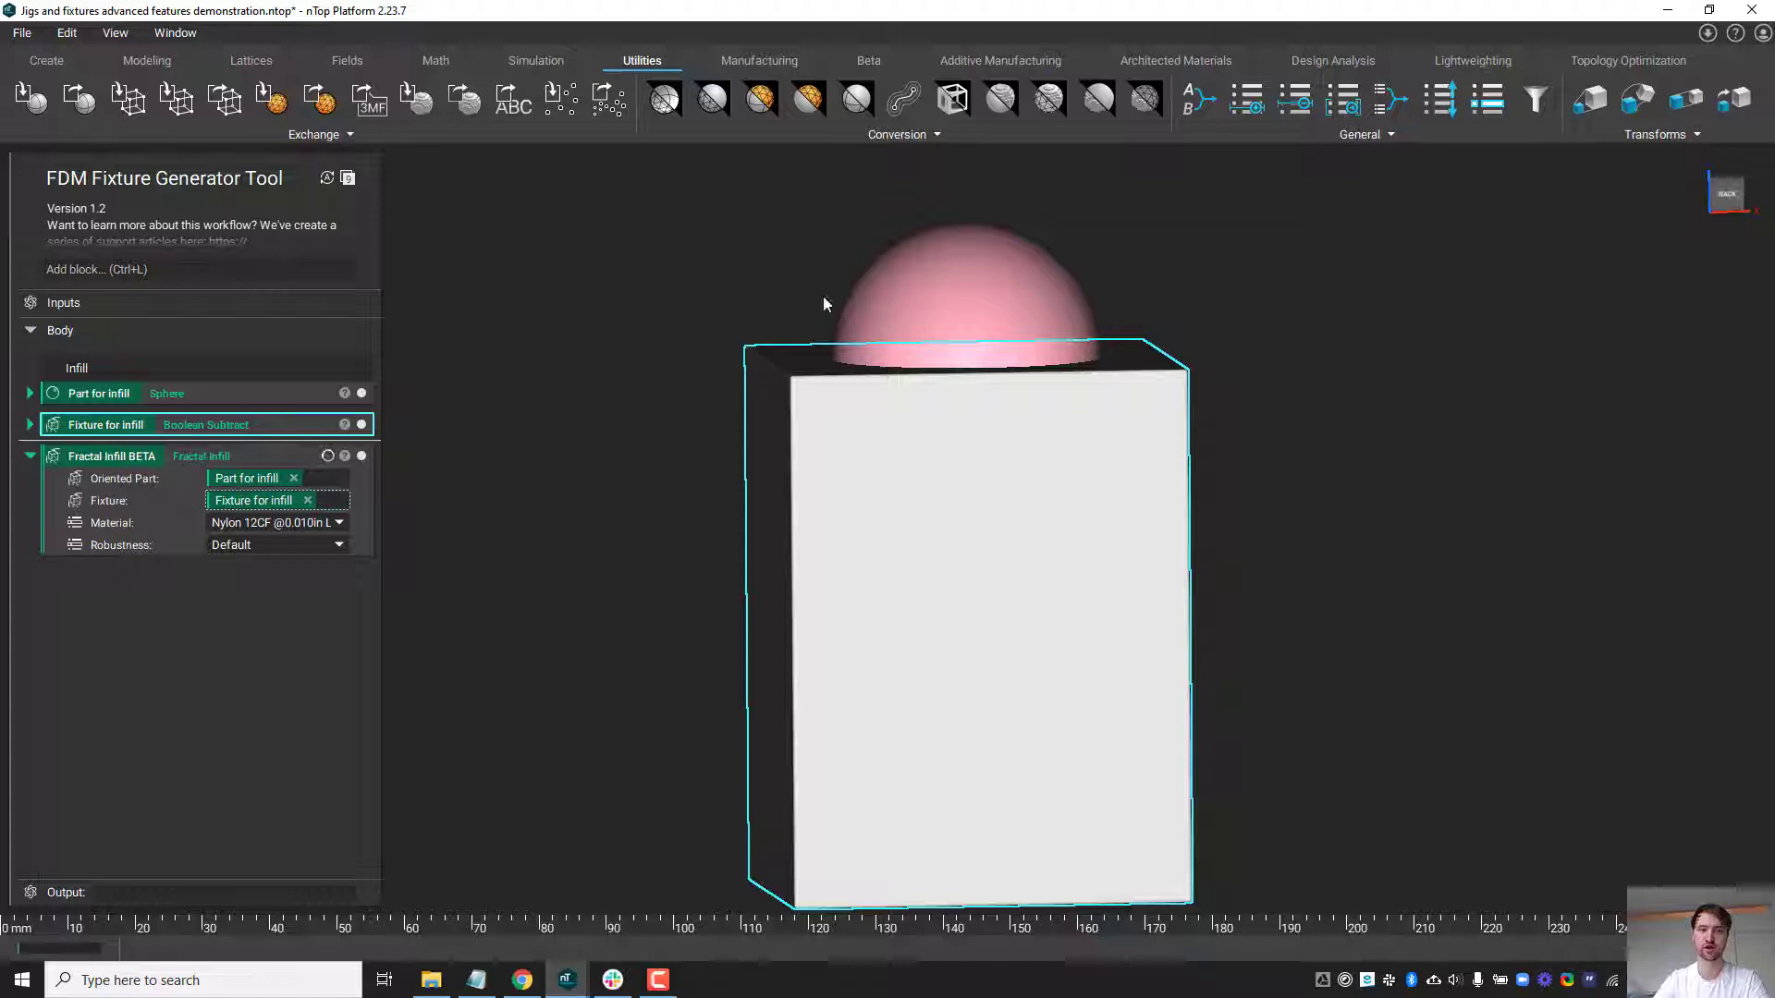
{"action": "left_click", "coordinate": [1032, 318]}
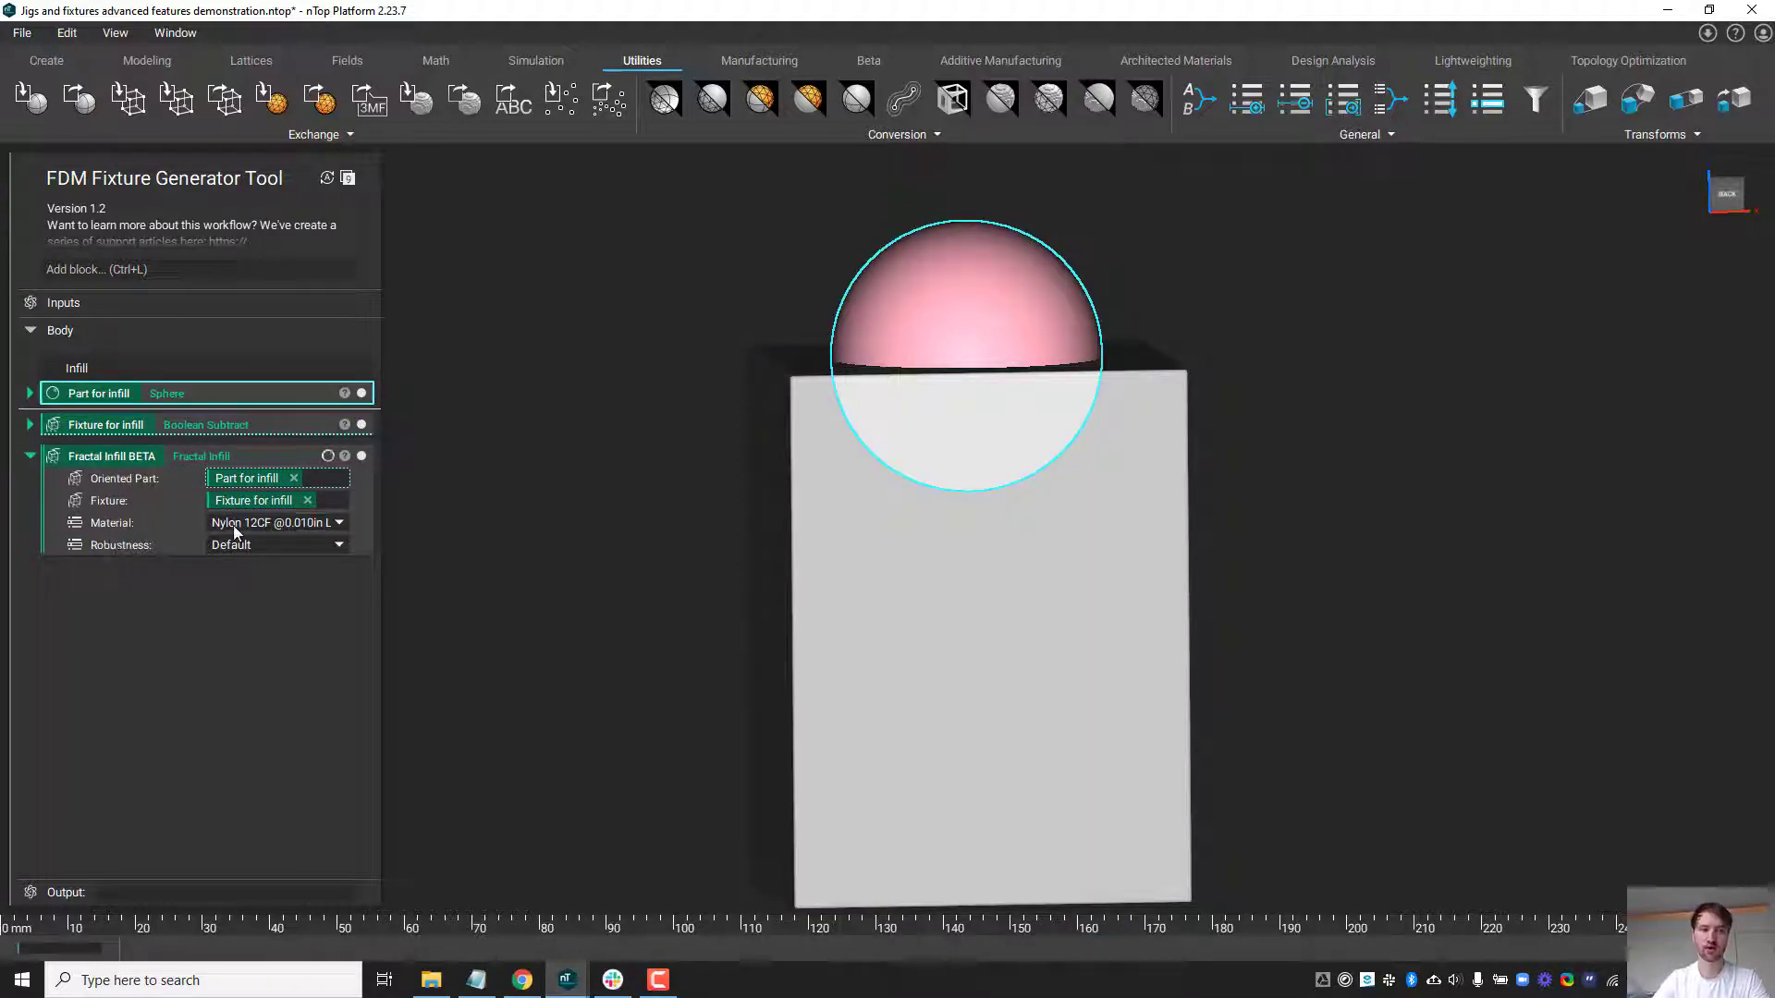
{"action": "left_click", "coordinate": [268, 529]}
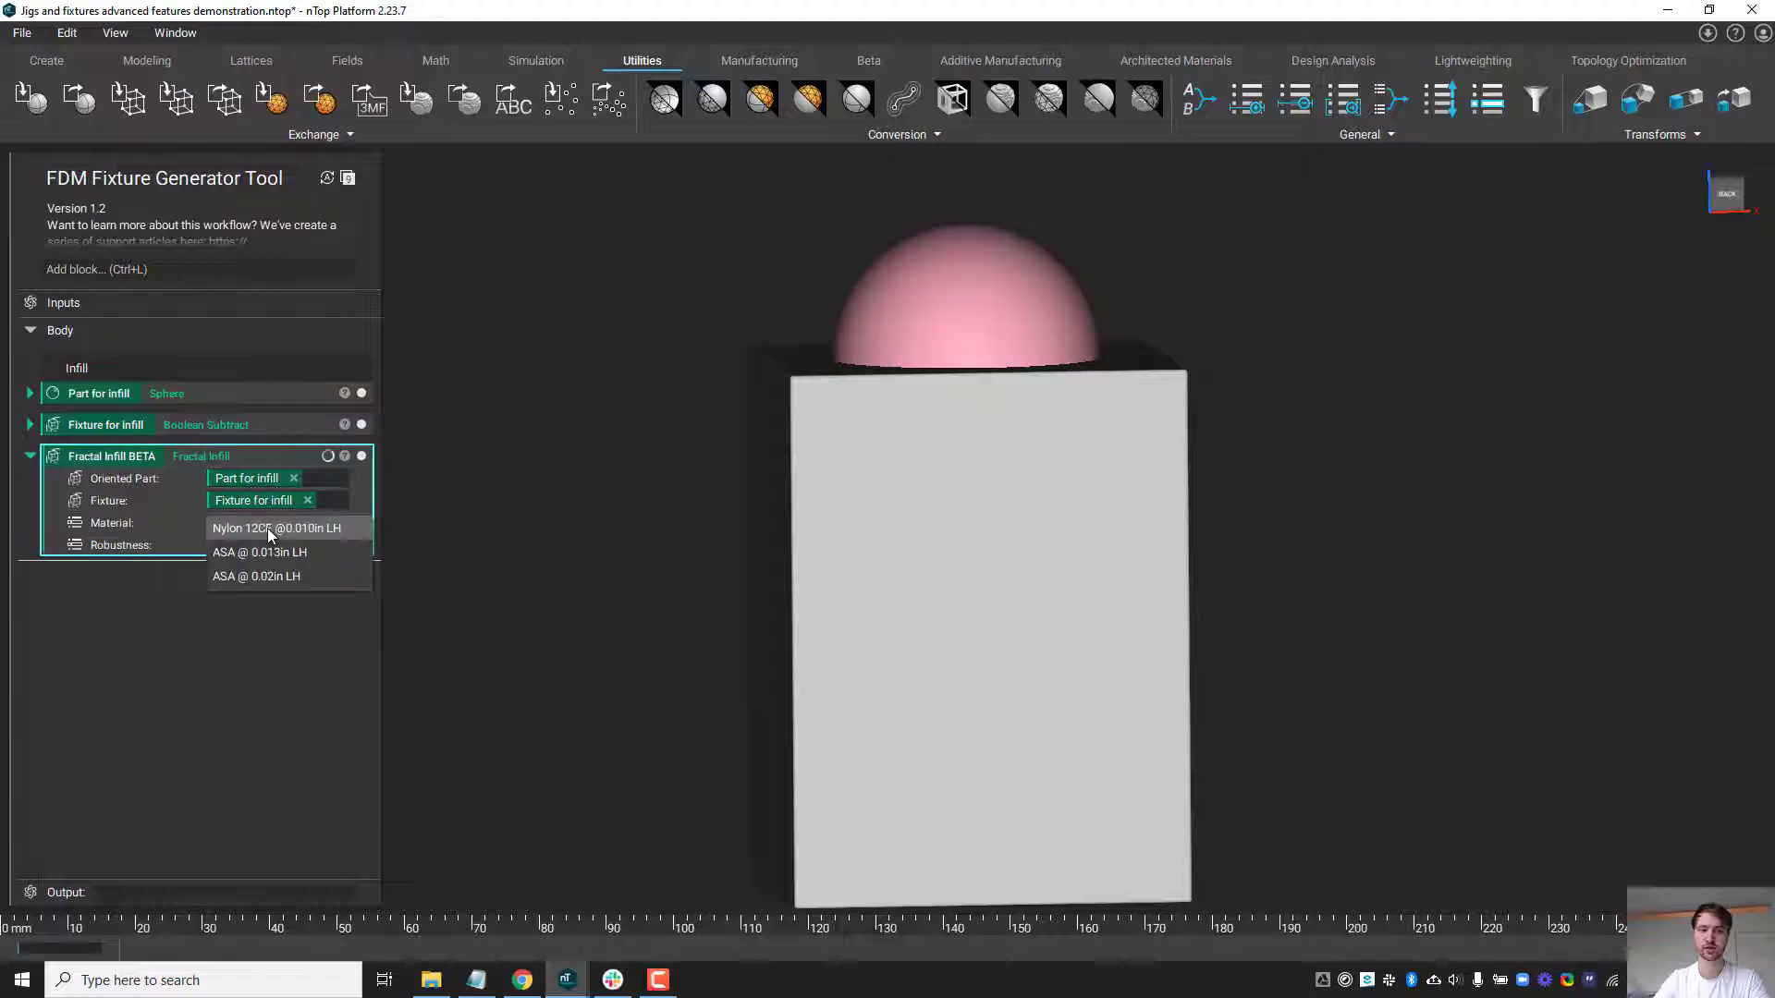
{"action": "left_click", "coordinate": [134, 528]}
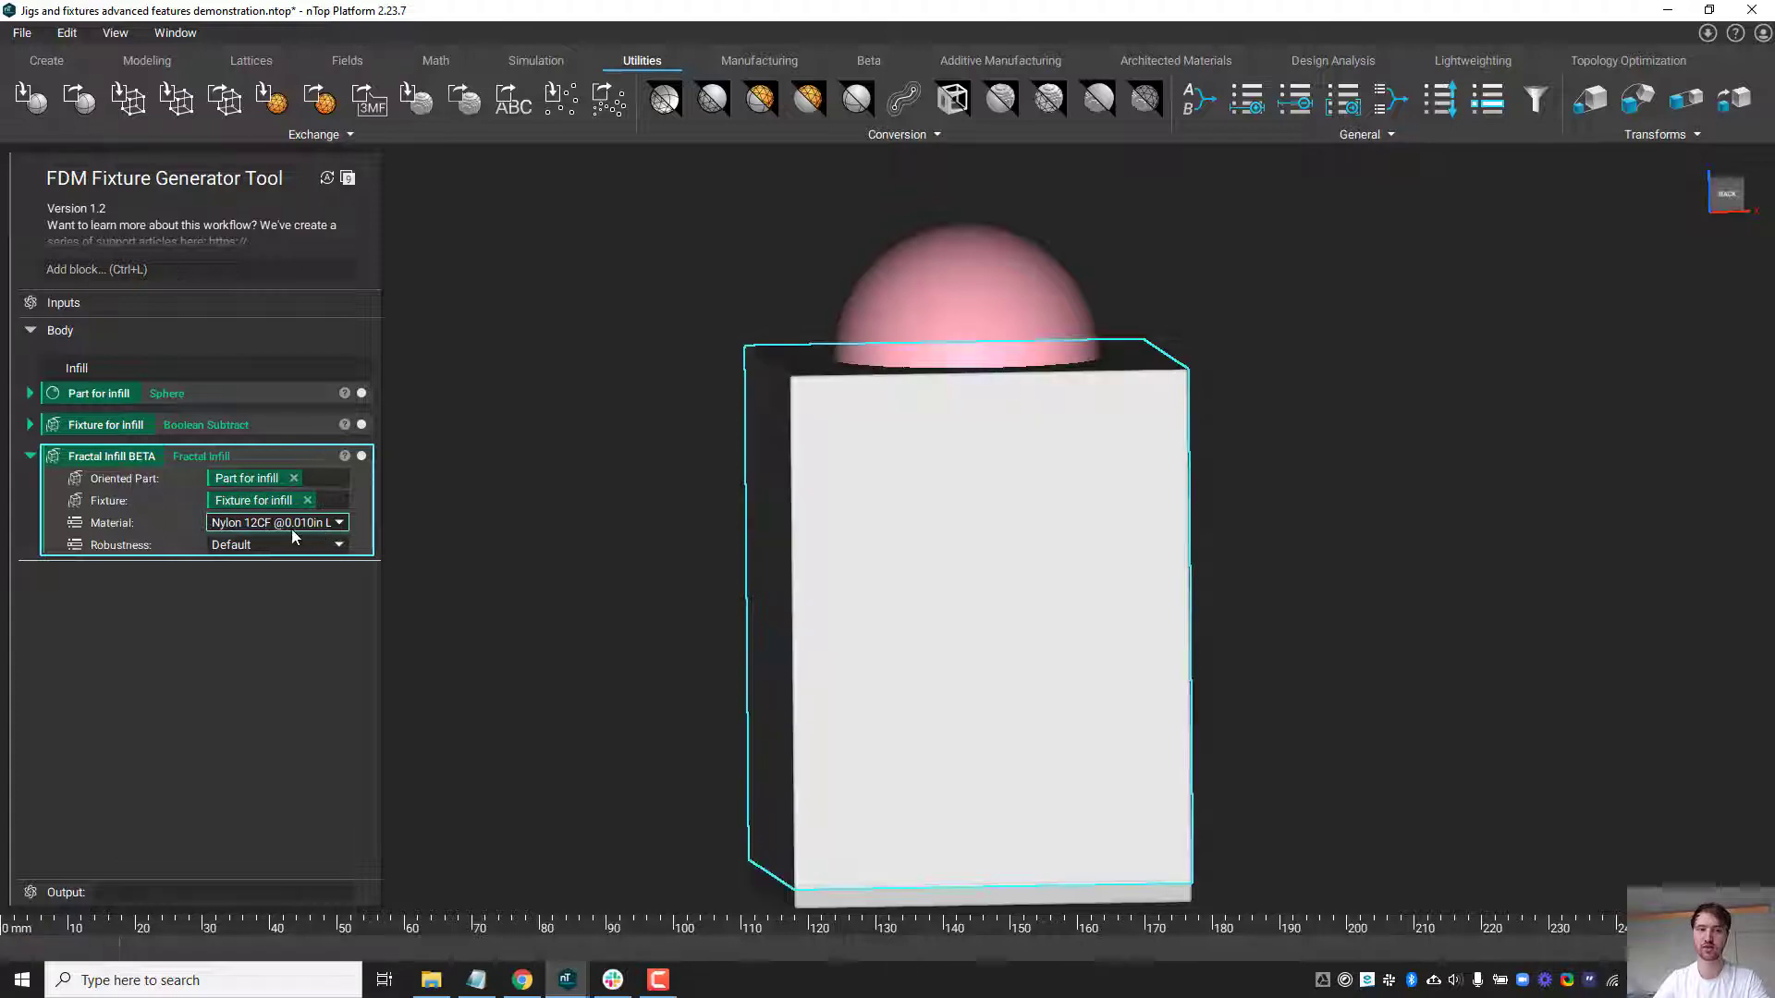
Hide the Part for infill and Fixture for infill bodies, leaving only the Fractal Infill result displayed.
{"action": "left_click", "coordinate": [362, 394]}
{"action": "right_click_drag", "start_coordinate": [941, 567], "coordinate": [1083, 531]}
{"action": "left_click", "coordinate": [361, 425]}
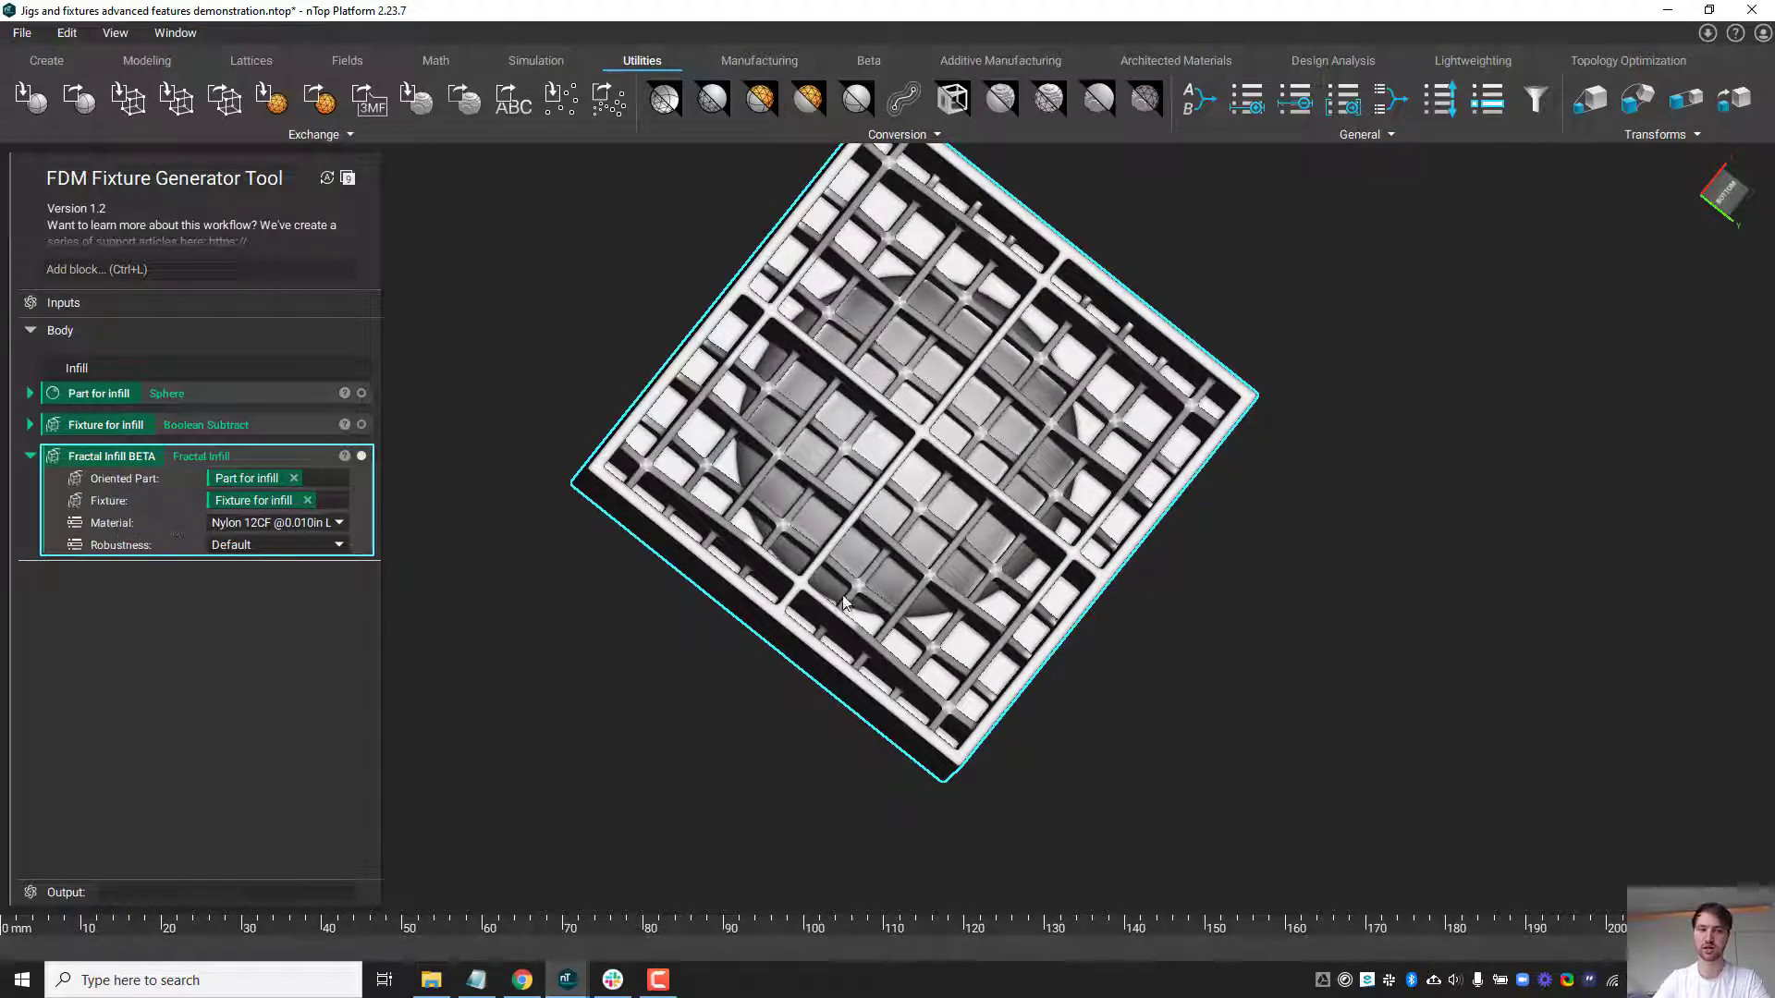
Examine the Nylon 12CF infill from the fixture's open underside, looking at how its walls branch up towards the spherical cavity.
{"action": "right_click_drag", "start_coordinate": [851, 652], "coordinate": [915, 802]}
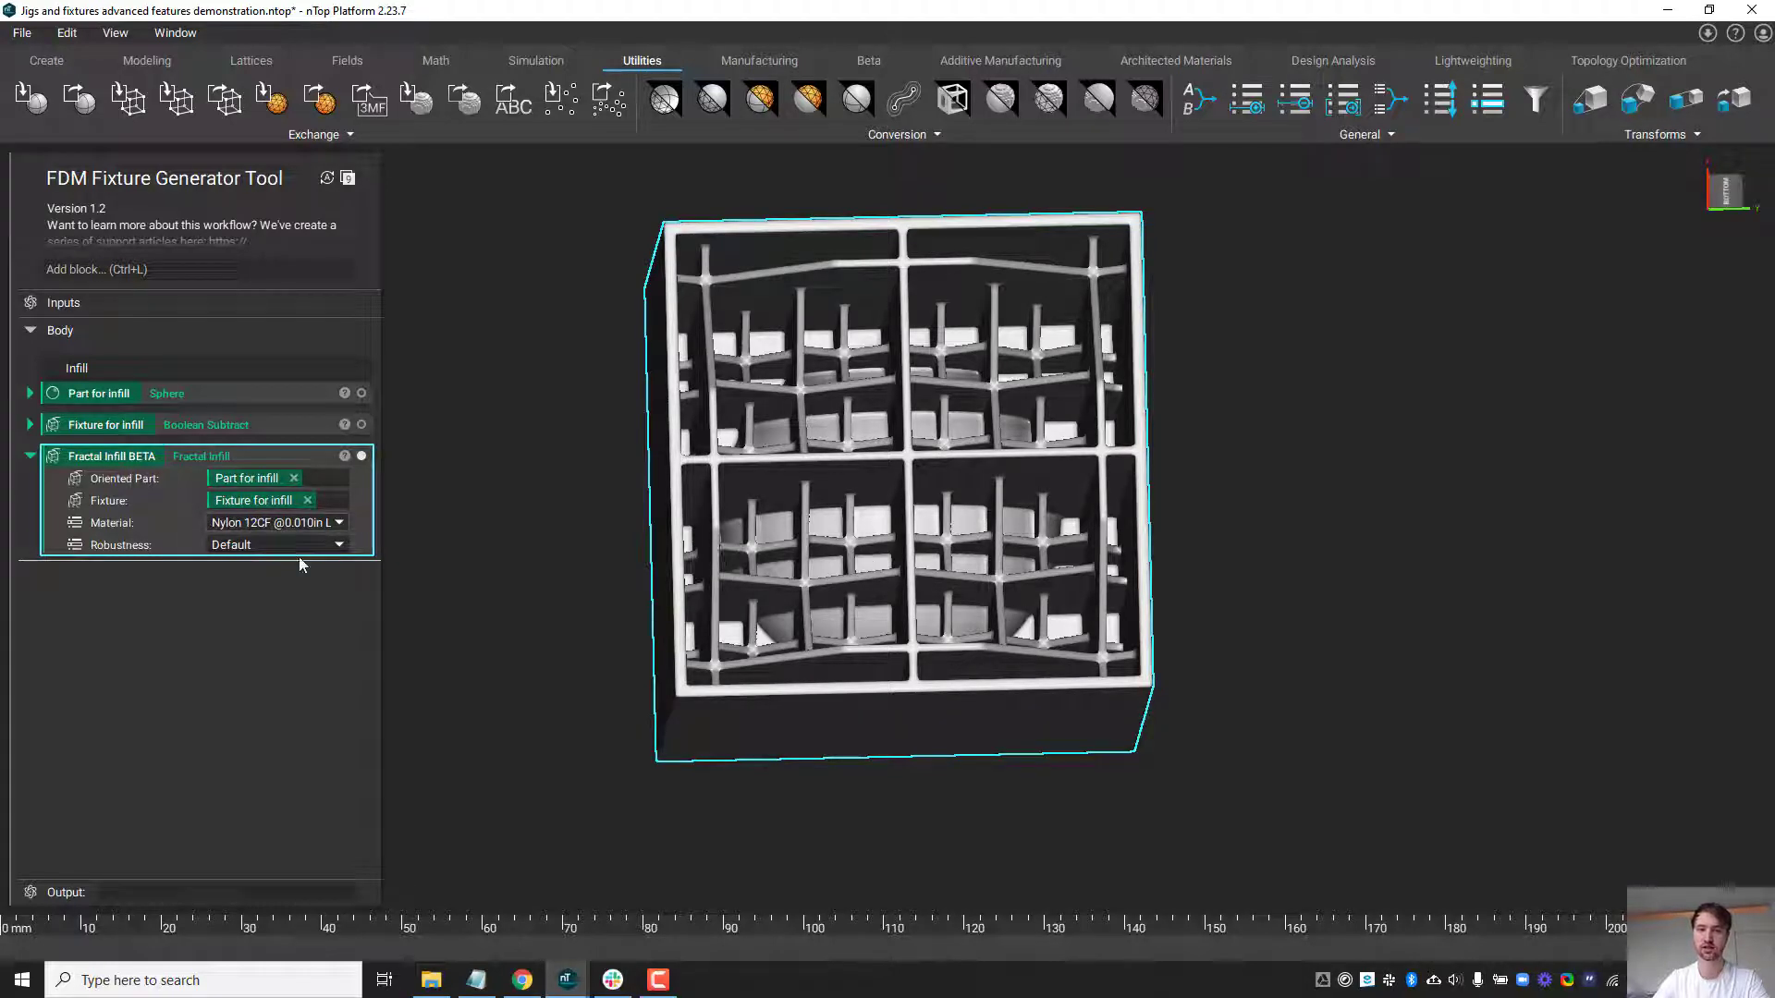
{"action": "right_click_drag", "start_coordinate": [996, 524], "coordinate": [812, 500]}
{"action": "scroll", "coordinate": [808, 516], "scroll_direction": "up", "scroll_amount": 1}
{"action": "scroll", "coordinate": [812, 500], "scroll_direction": "up", "scroll_amount": 1}
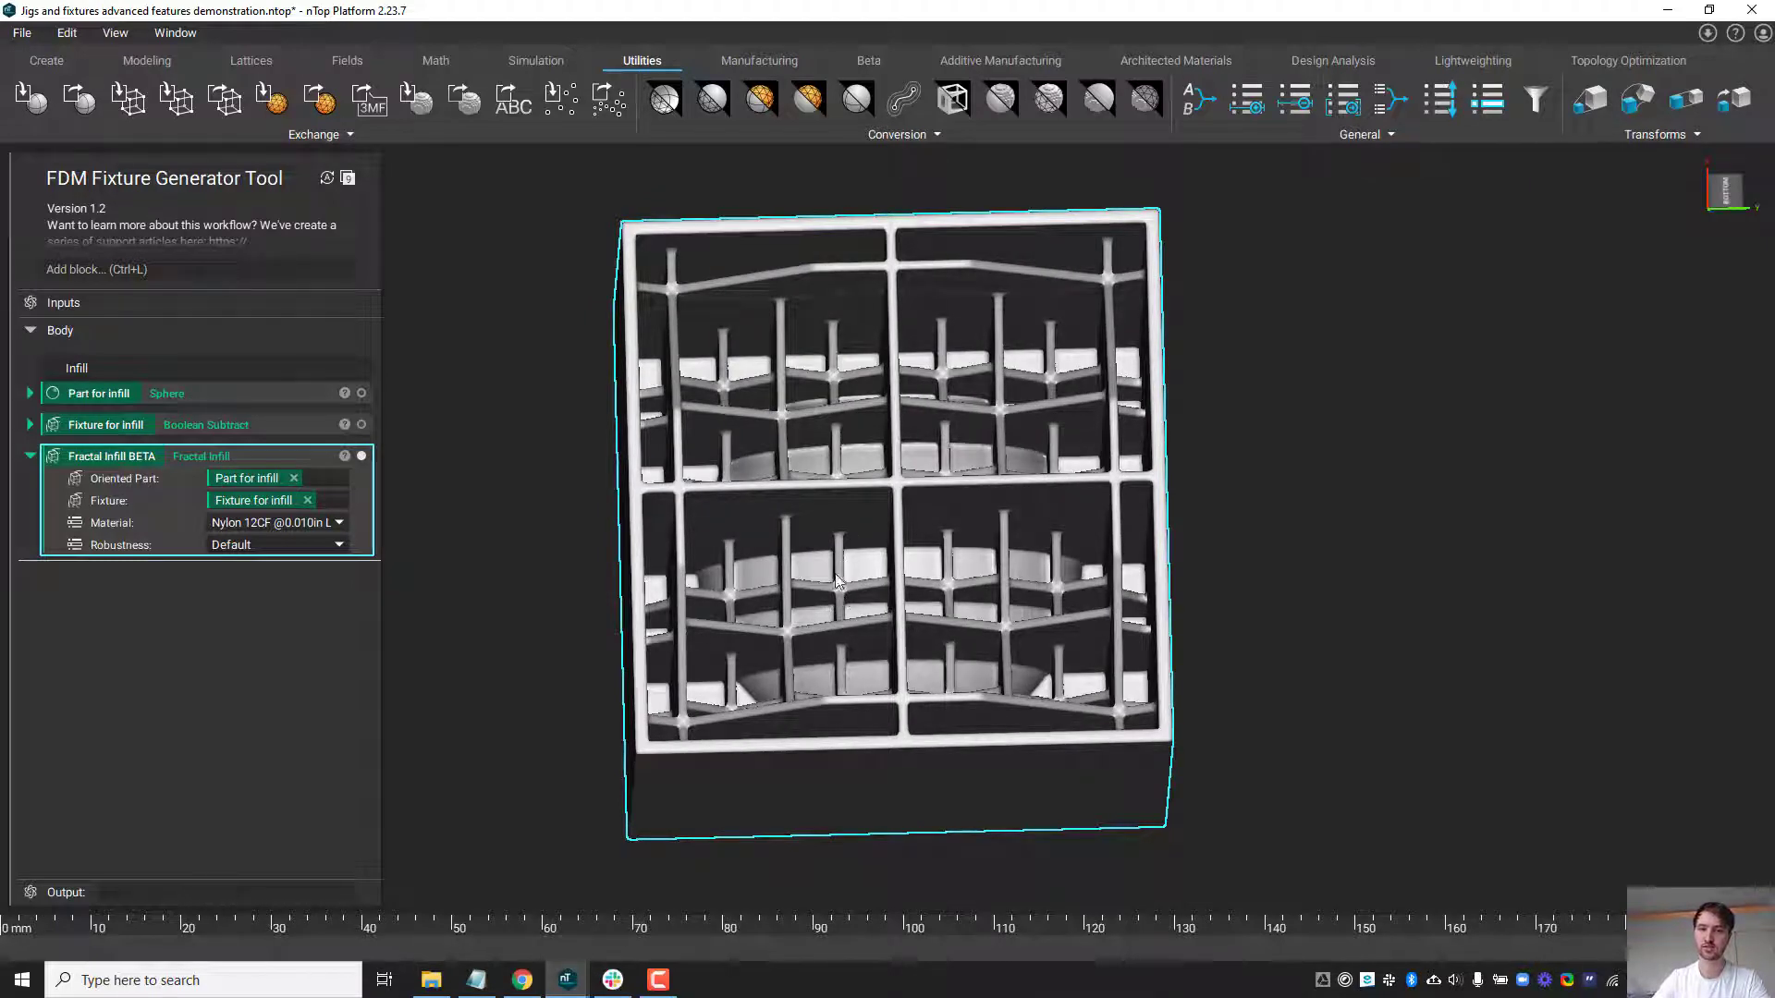
{"action": "scroll", "coordinate": [834, 581], "scroll_direction": "up", "scroll_amount": 1}
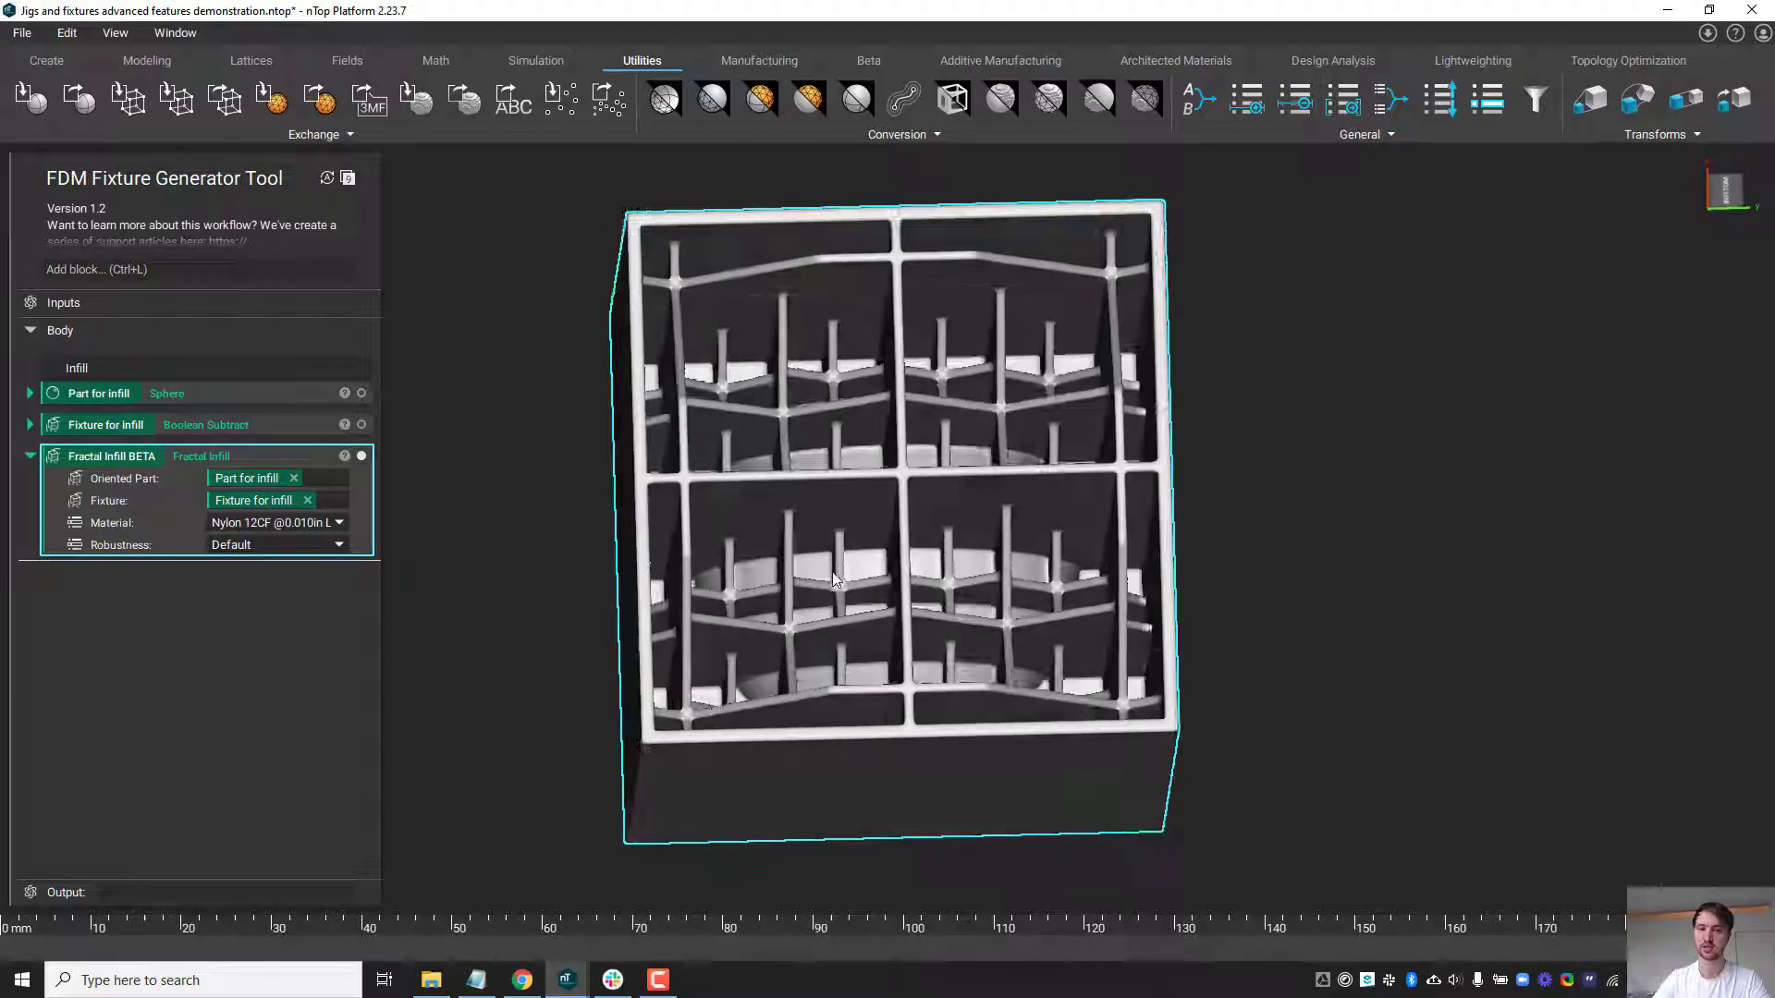
{"action": "right_click_drag", "start_coordinate": [835, 580], "coordinate": [884, 546]}
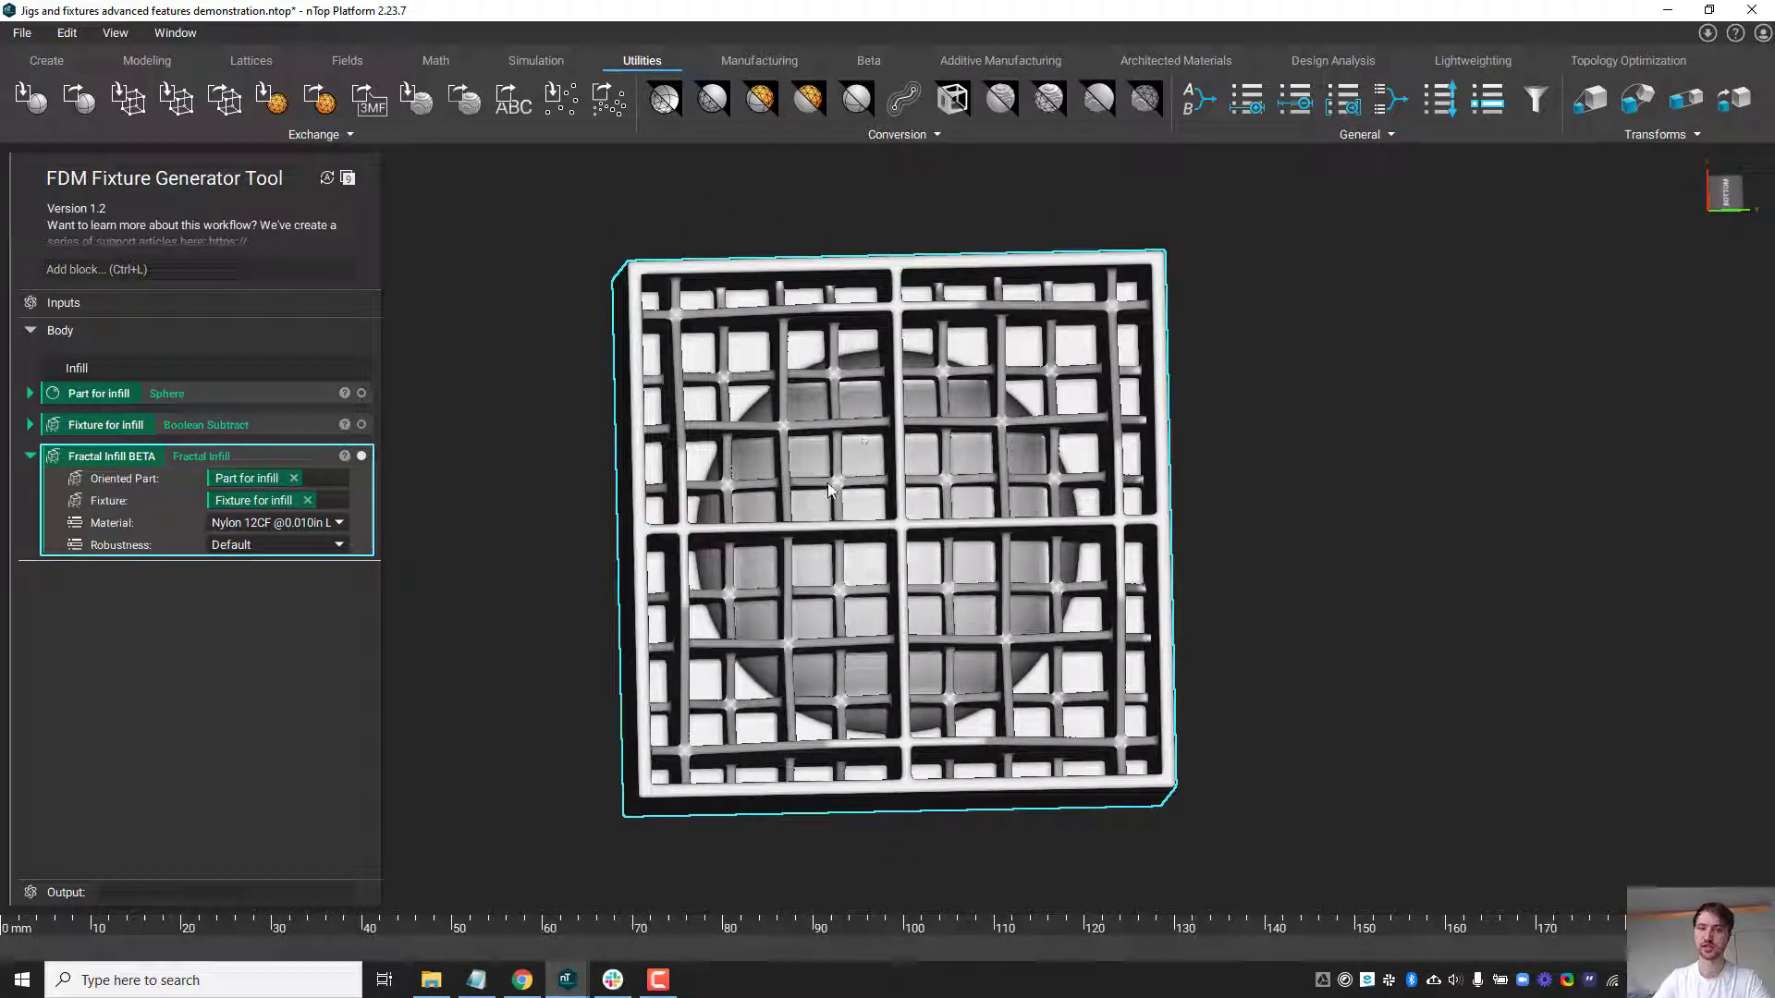
{"action": "right_click_drag", "start_coordinate": [707, 459], "coordinate": [813, 611]}
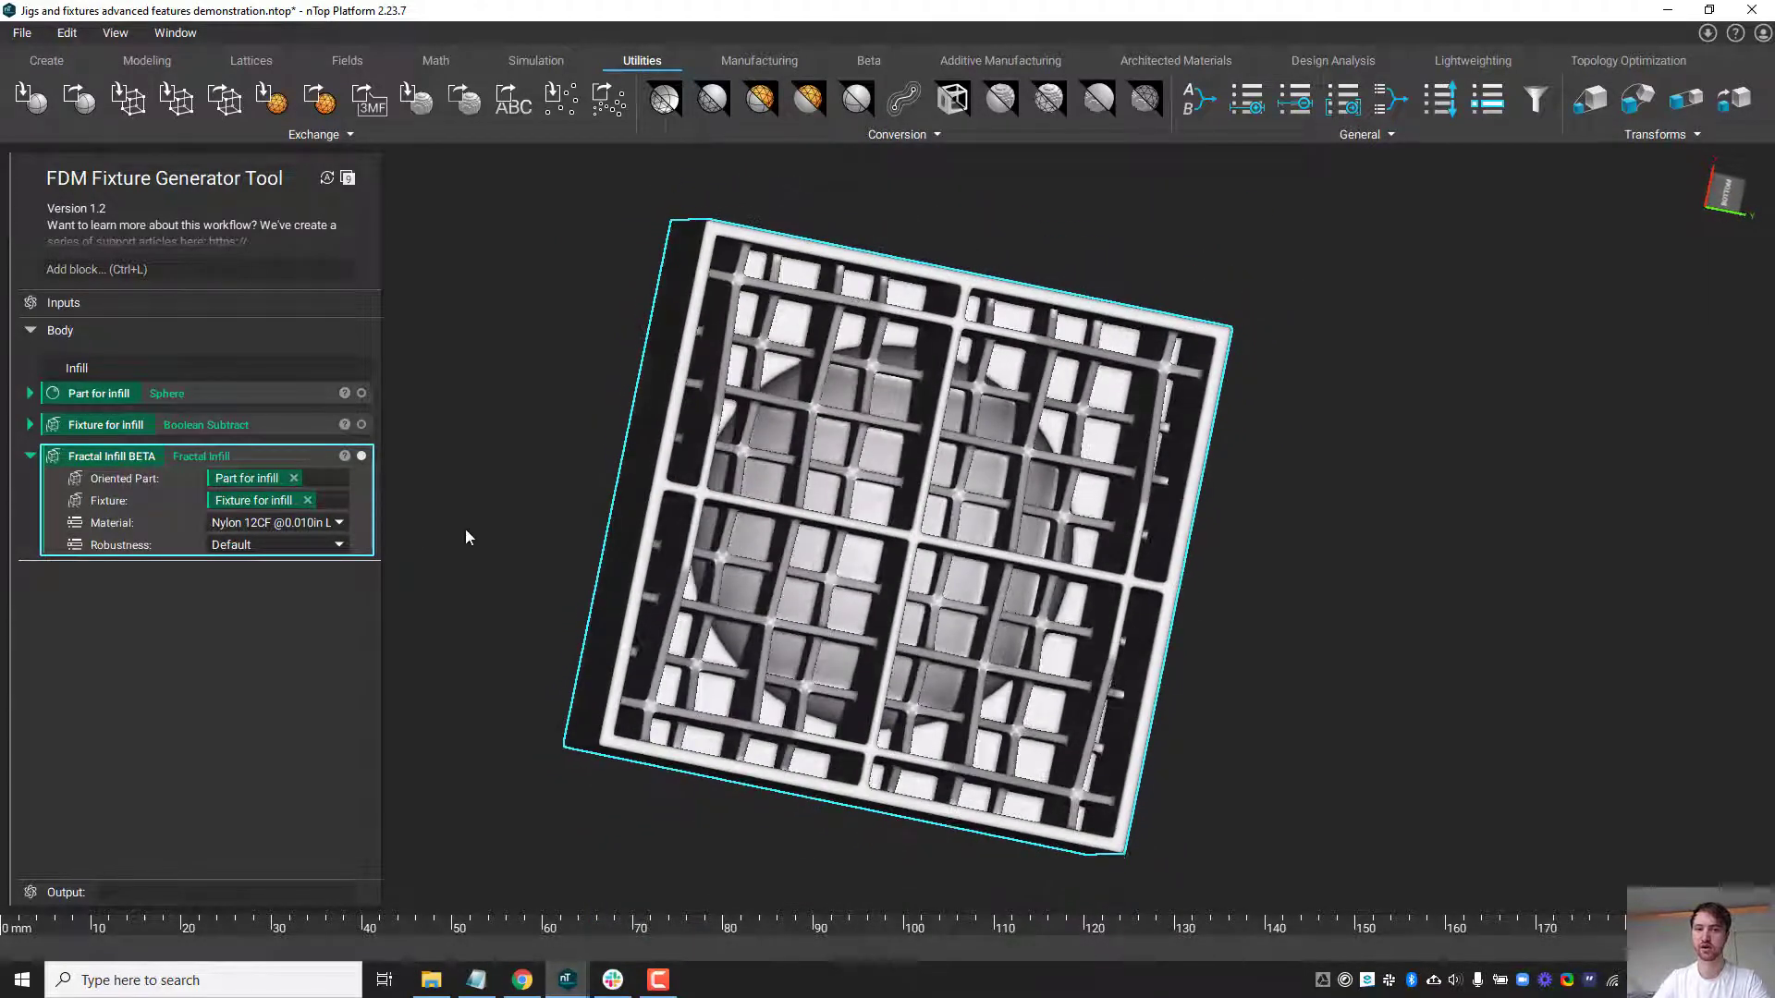
Change the Fractal Infill material to ASA @ 0.013in LH and check the regenerated infill from below.
{"action": "left_click", "coordinate": [279, 525]}
{"action": "left_click", "coordinate": [276, 555]}
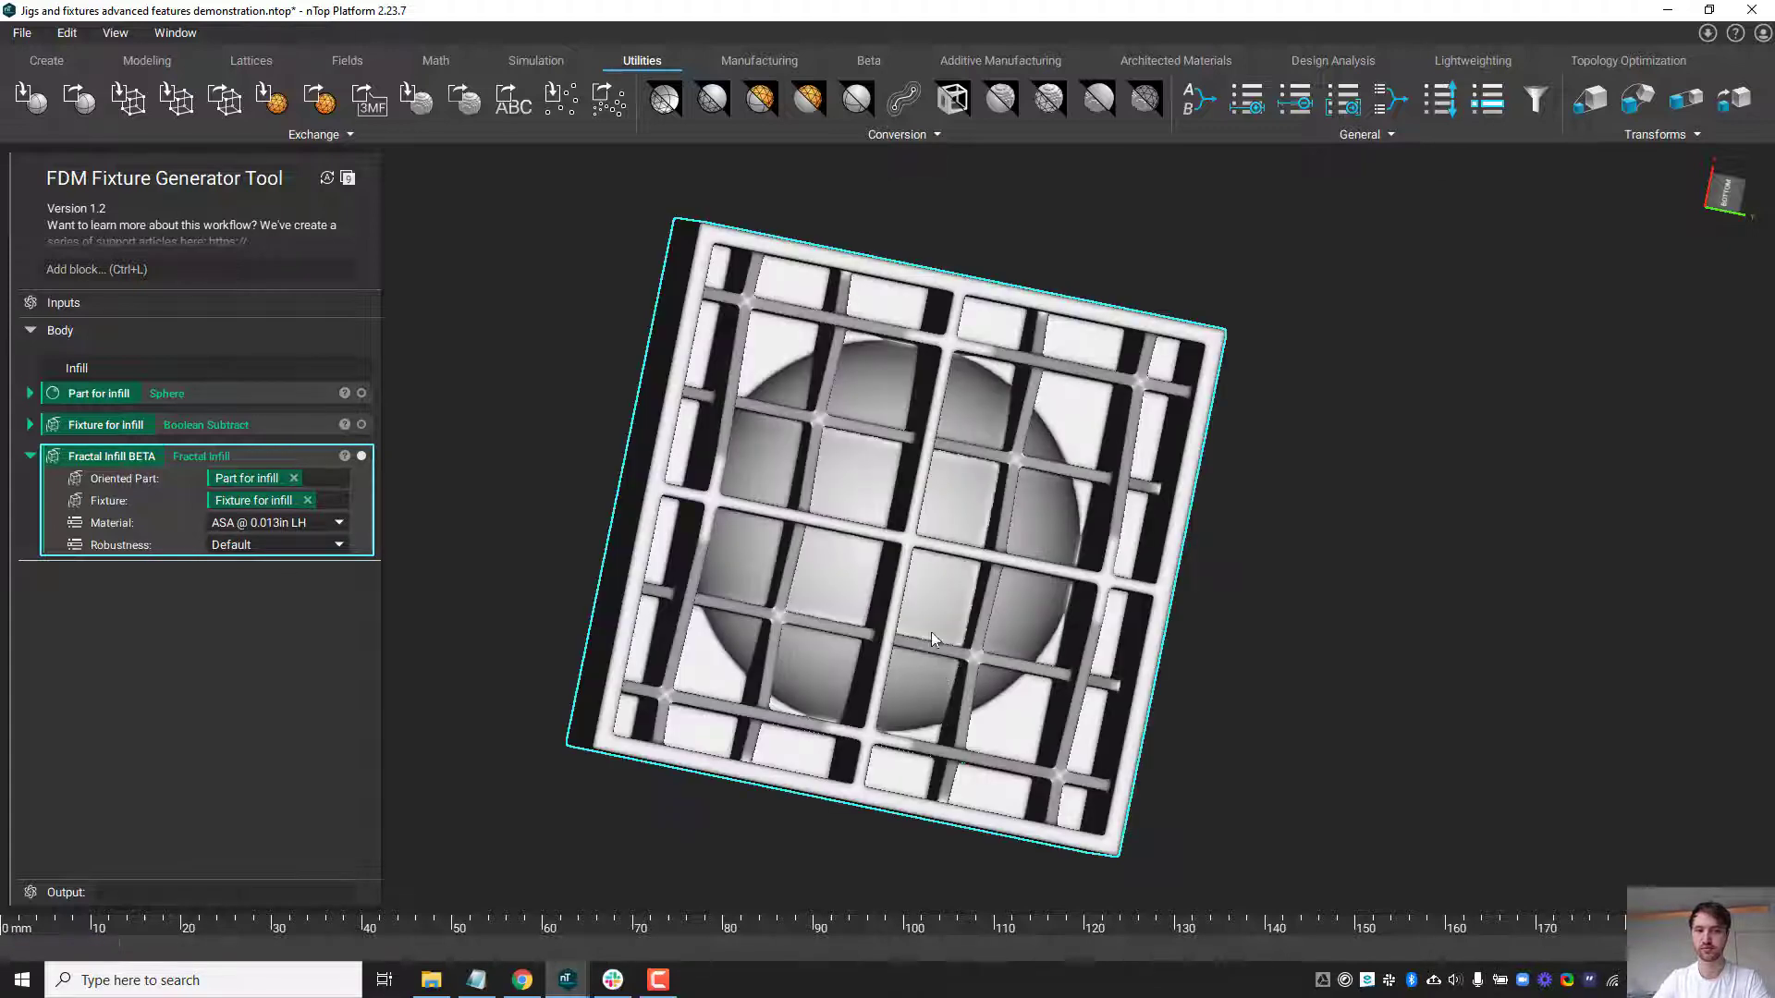
{"action": "middle_click_drag", "start_coordinate": [905, 598], "coordinate": [958, 622]}
{"action": "right_click_drag", "start_coordinate": [958, 629], "coordinate": [828, 606]}
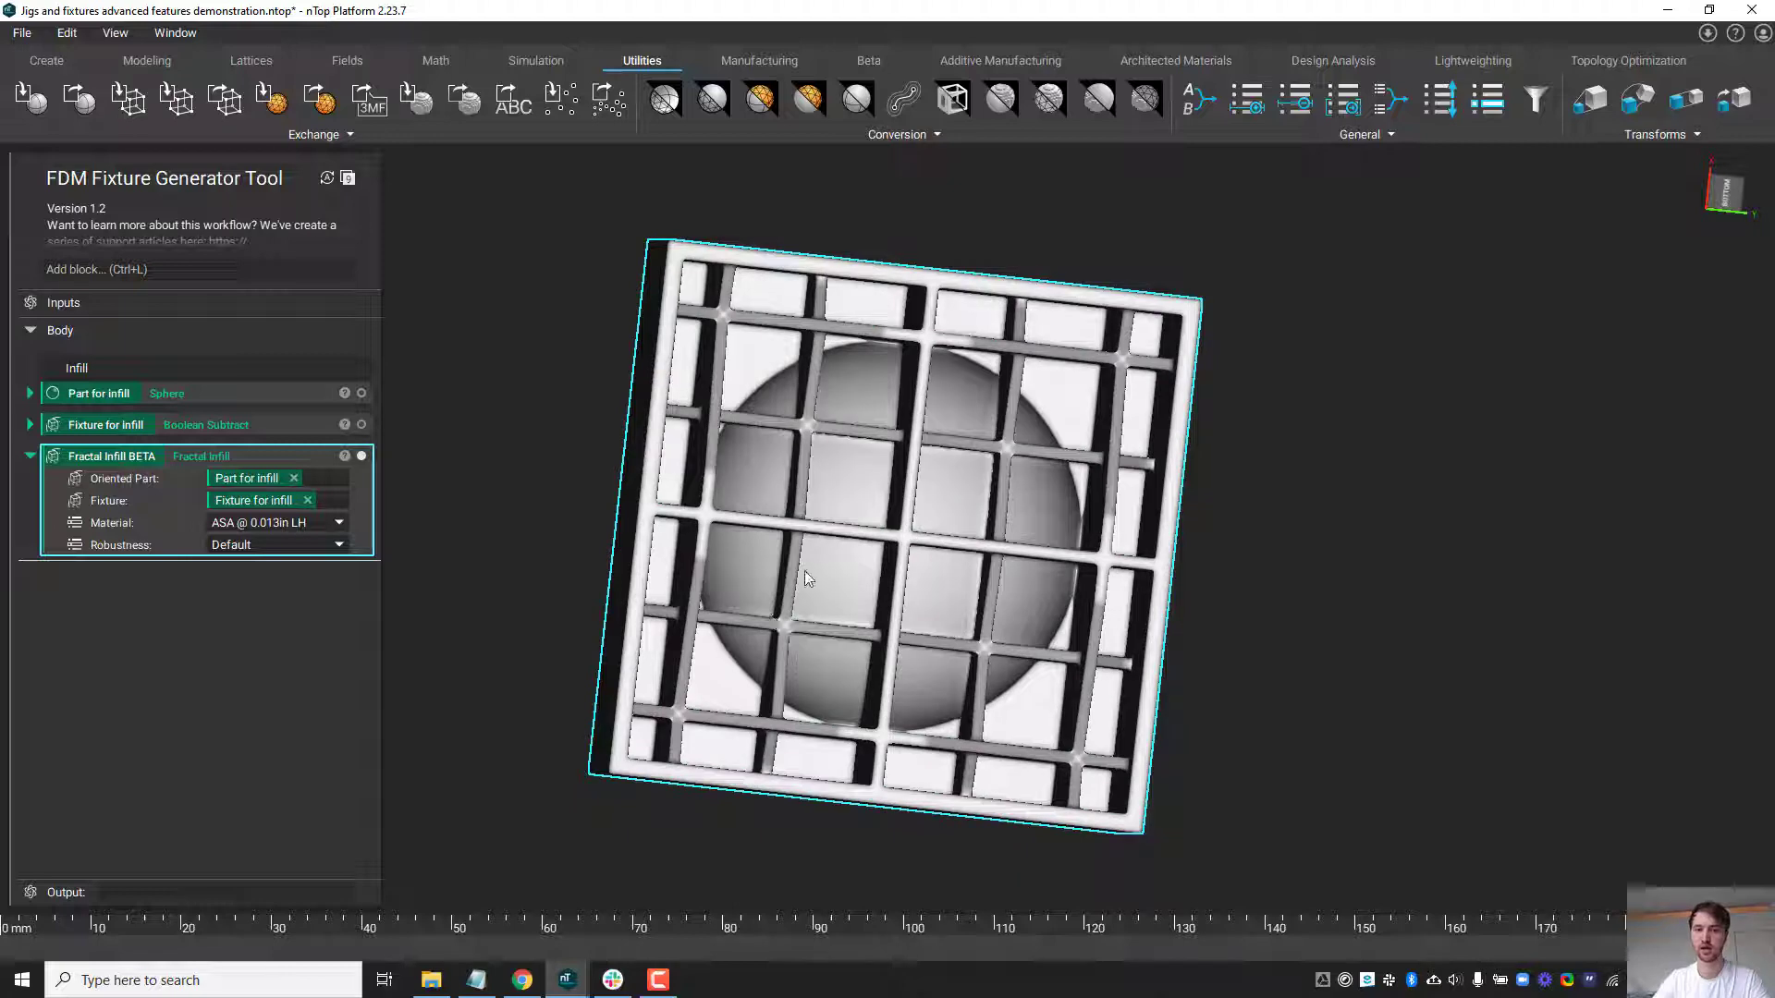
{"action": "scroll", "coordinate": [929, 486], "scroll_direction": "down", "scroll_amount": 2}
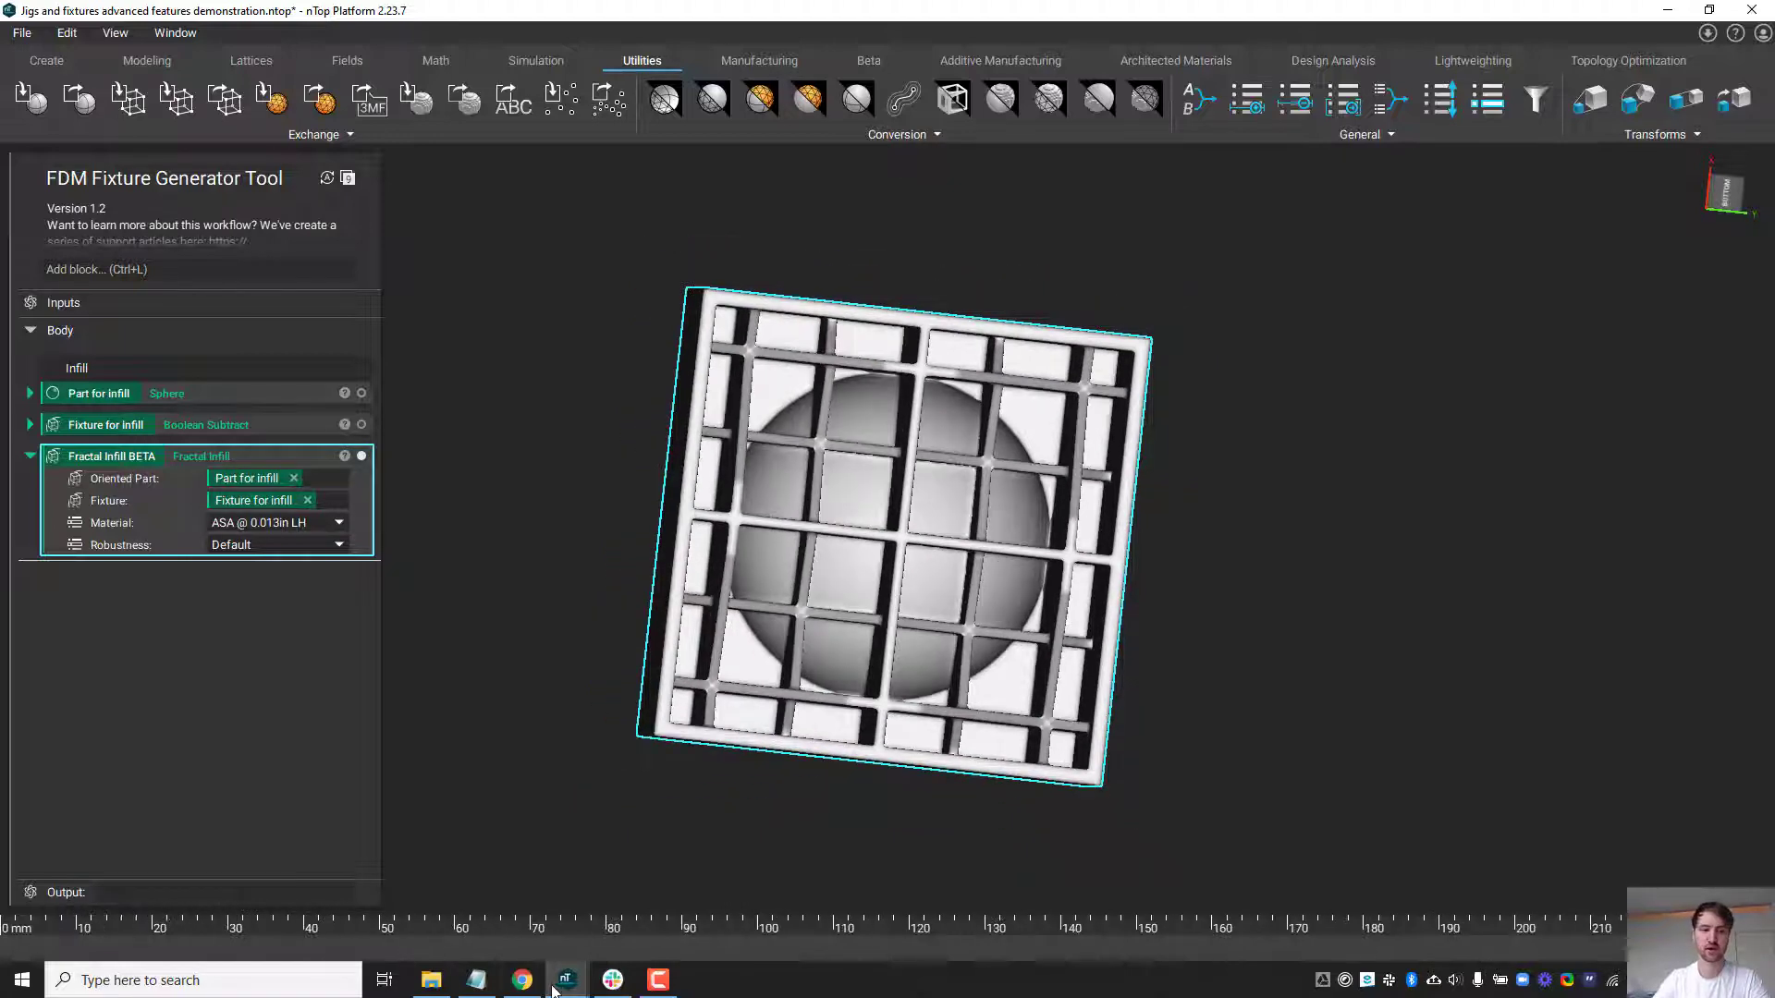
Switch to the second advanced features demonstration window and examine the fractal infill beneath the large fixture's two part cavities.
{"action": "mouse_move", "coordinate": [567, 979]}
{"action": "mouse_move", "coordinate": [753, 928]}
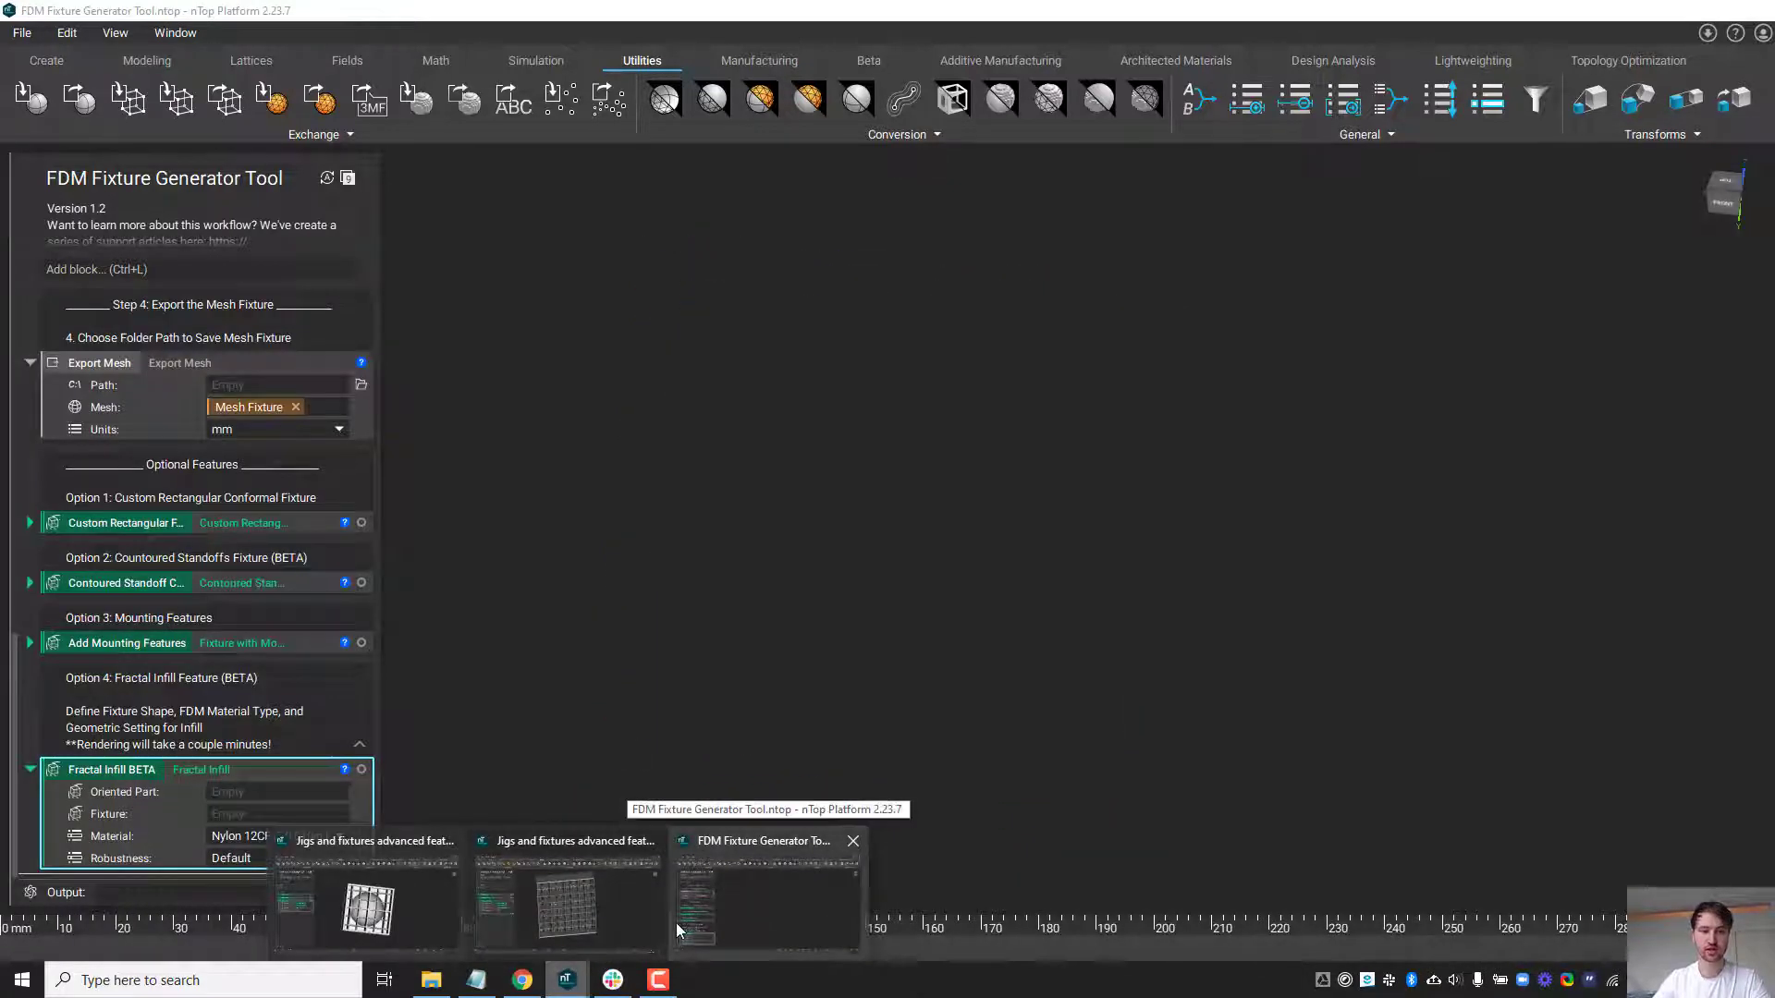
{"action": "left_click", "coordinate": [590, 918]}
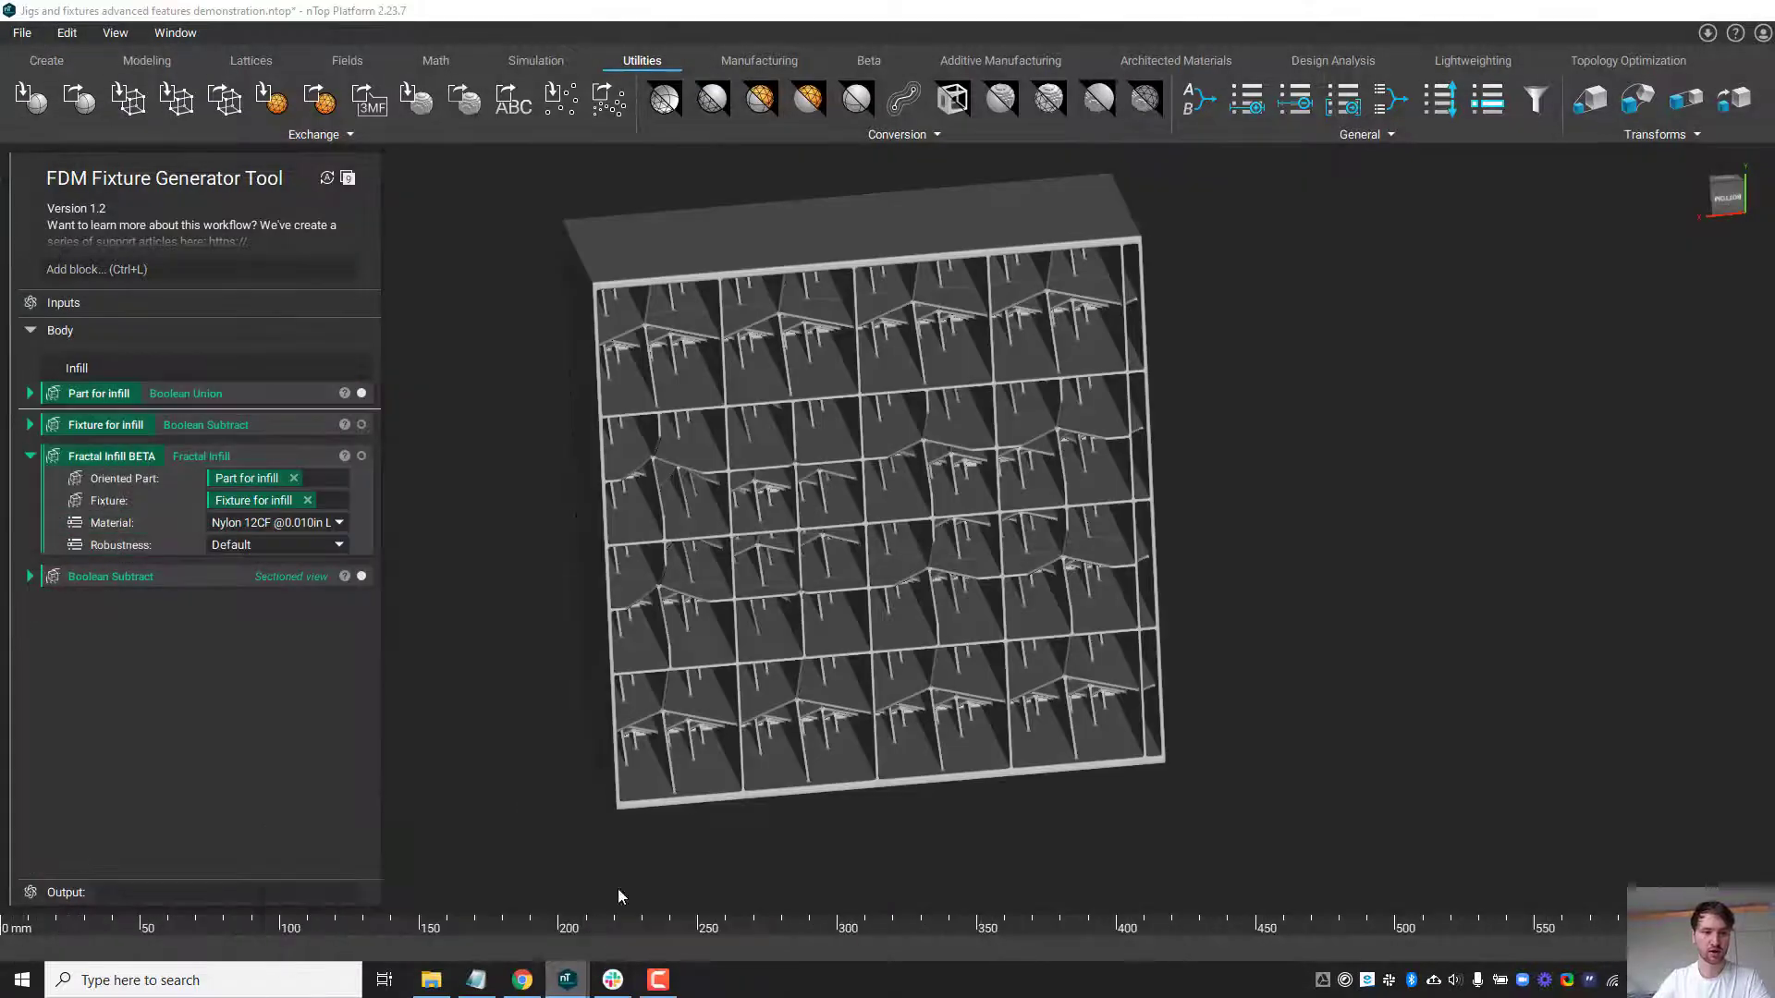
{"action": "right_click_drag", "start_coordinate": [785, 616], "coordinate": [1312, 684]}
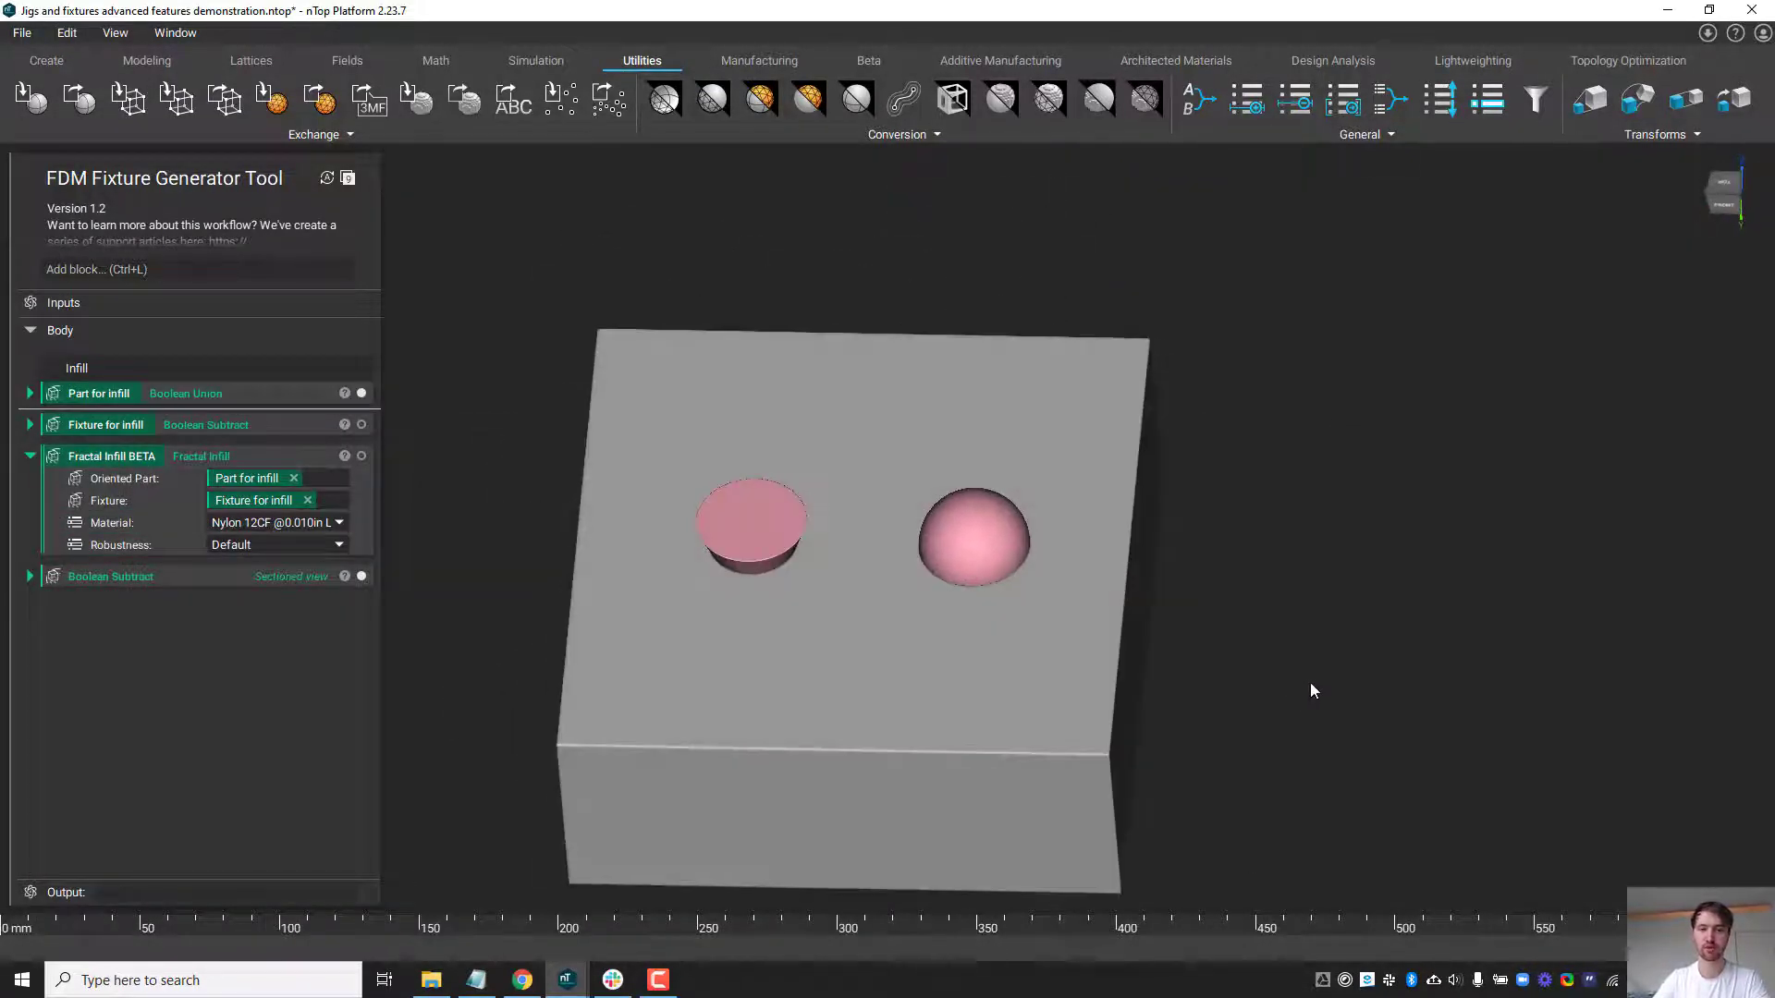
{"action": "right_click_drag", "start_coordinate": [954, 450], "coordinate": [795, 658]}
{"action": "scroll", "coordinate": [942, 670], "scroll_direction": "up", "scroll_amount": 1}
{"action": "scroll", "coordinate": [795, 658], "scroll_direction": "up", "scroll_amount": 5}
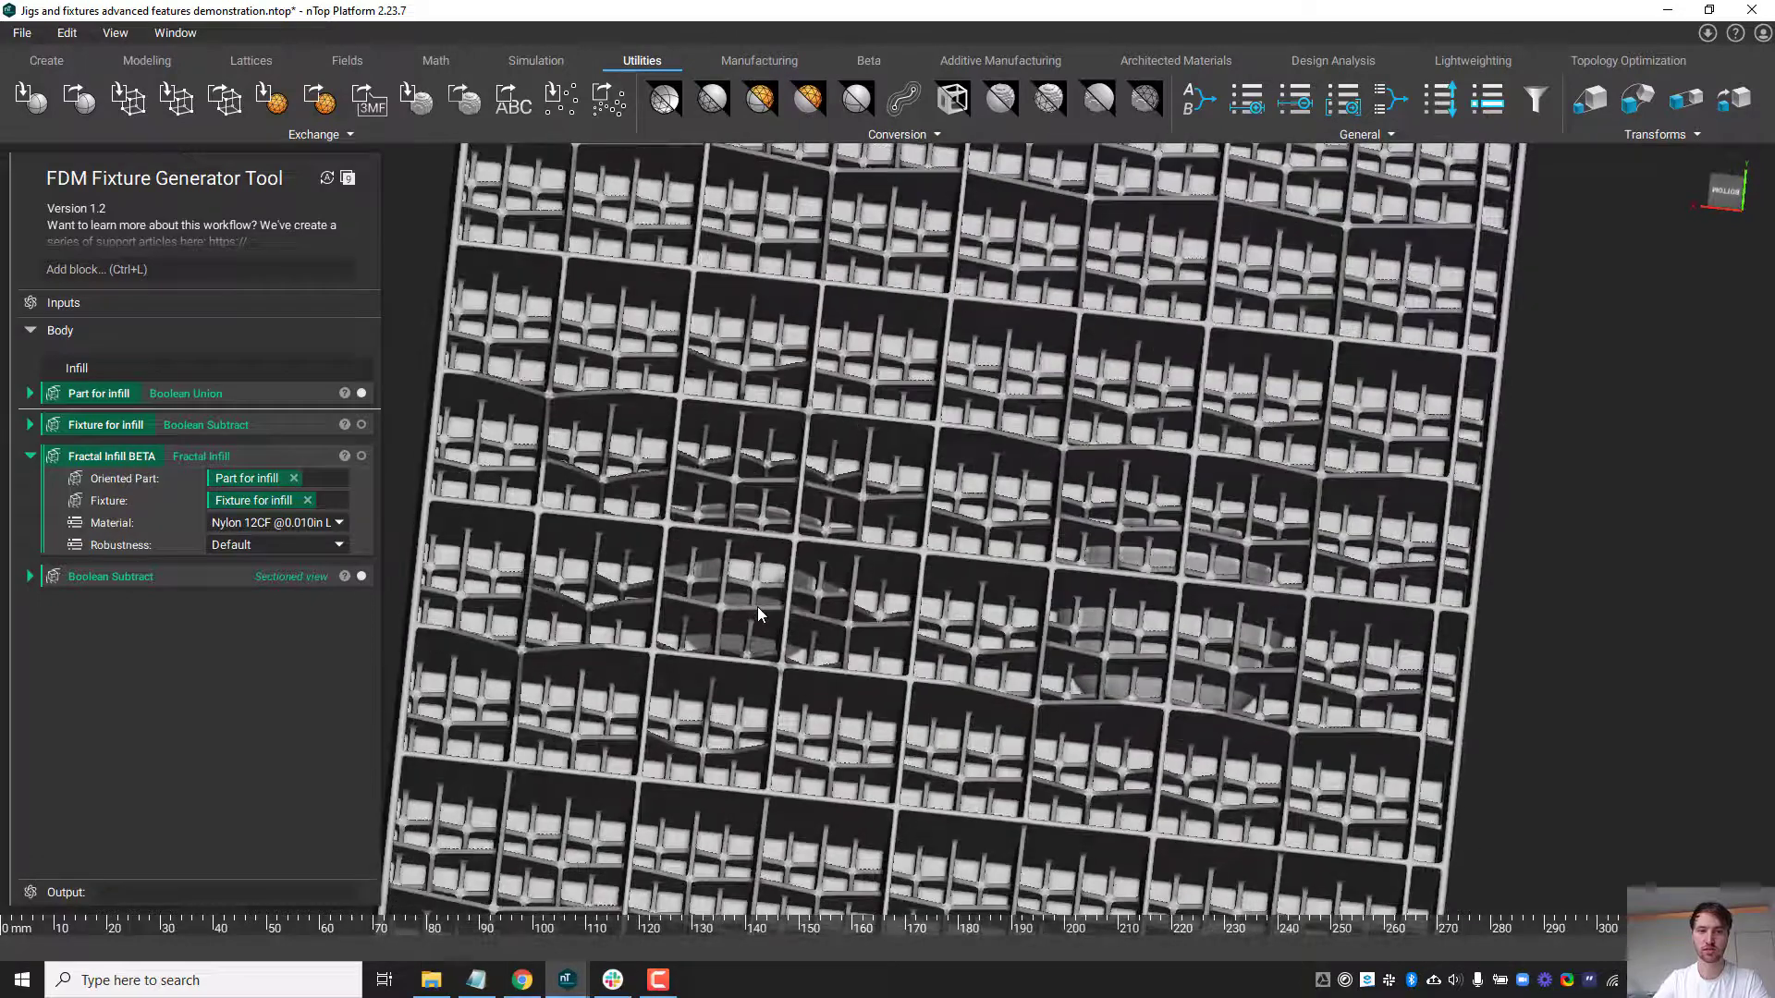
{"action": "scroll", "coordinate": [781, 607], "scroll_direction": "up", "scroll_amount": 3}
{"action": "scroll", "coordinate": [707, 587], "scroll_direction": "up", "scroll_amount": 1}
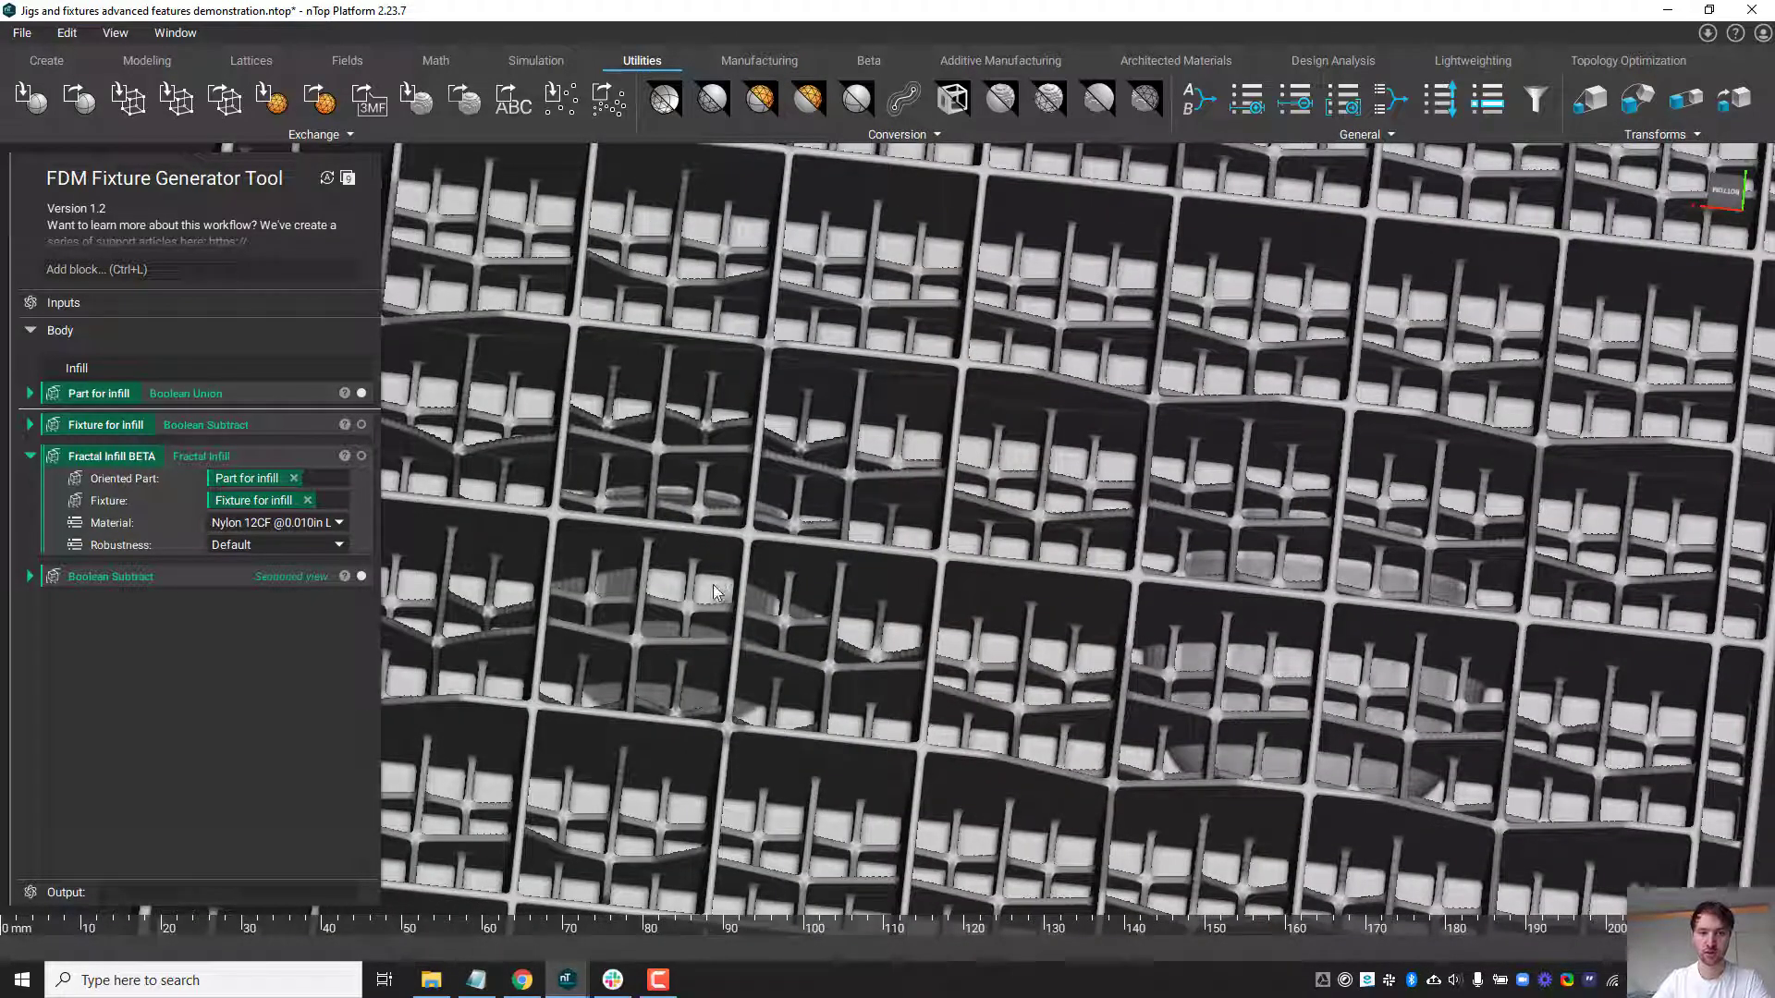
{"action": "scroll", "coordinate": [708, 597], "scroll_direction": "down", "scroll_amount": 4}
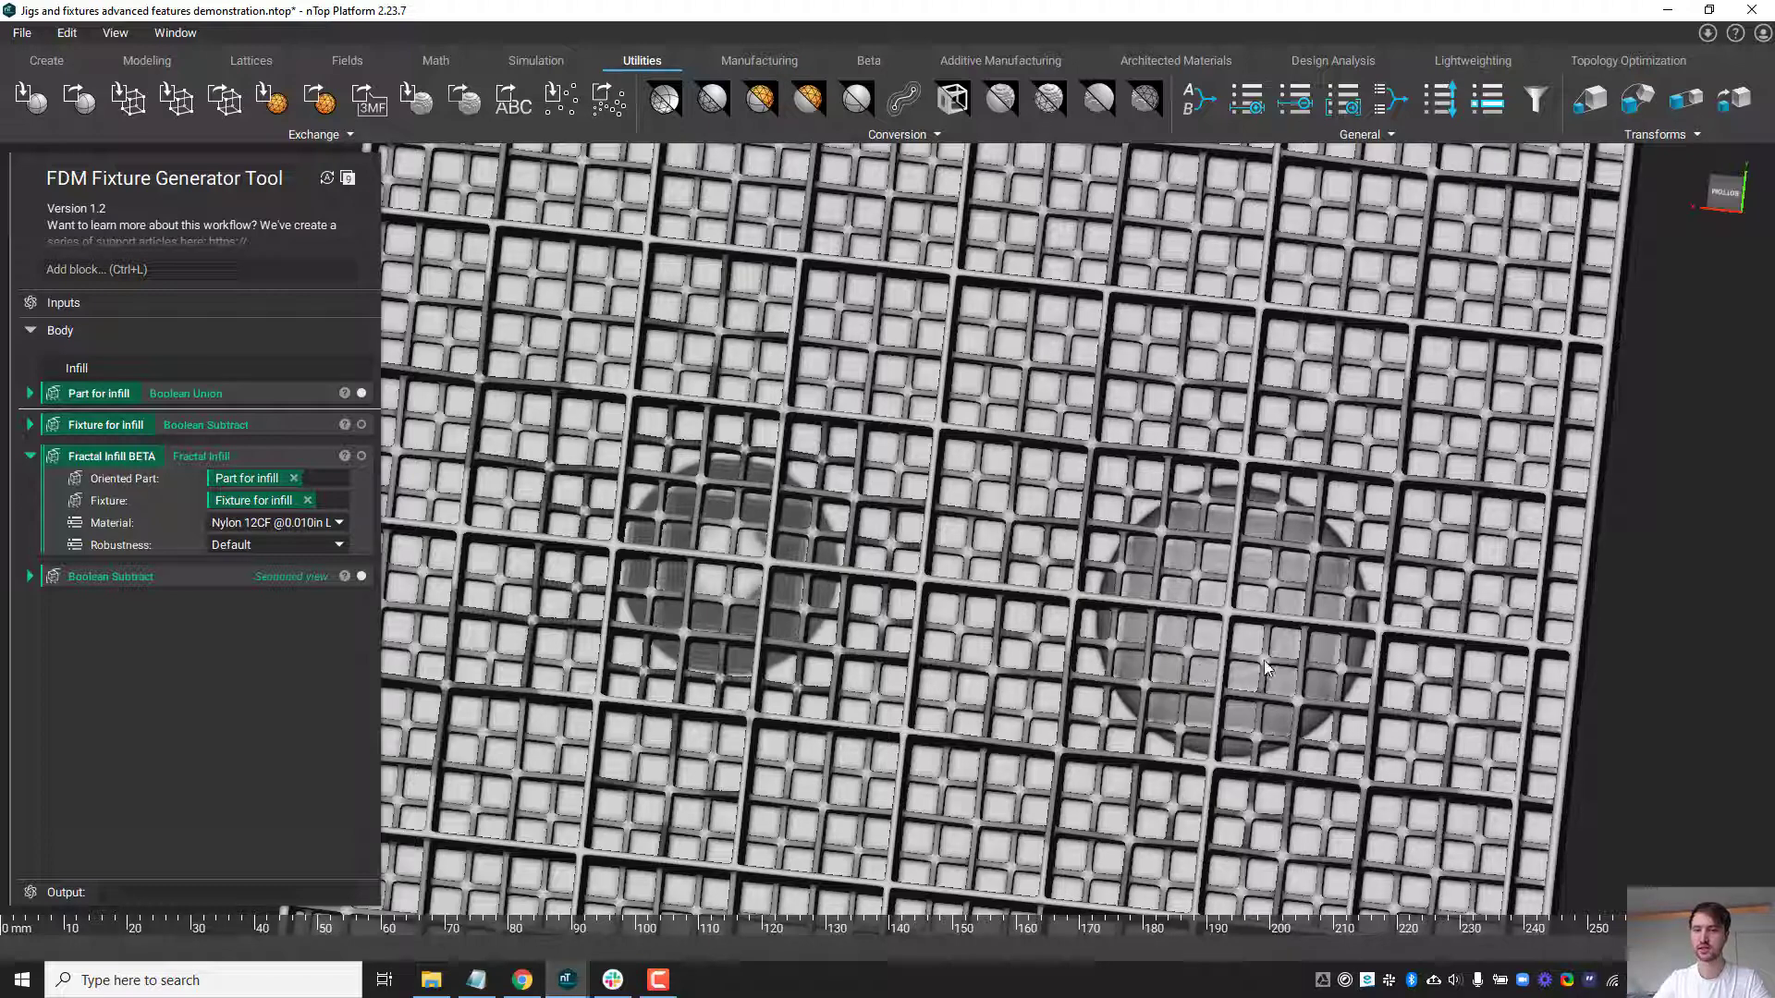
{"action": "scroll", "coordinate": [933, 623], "scroll_direction": "down", "scroll_amount": 5}
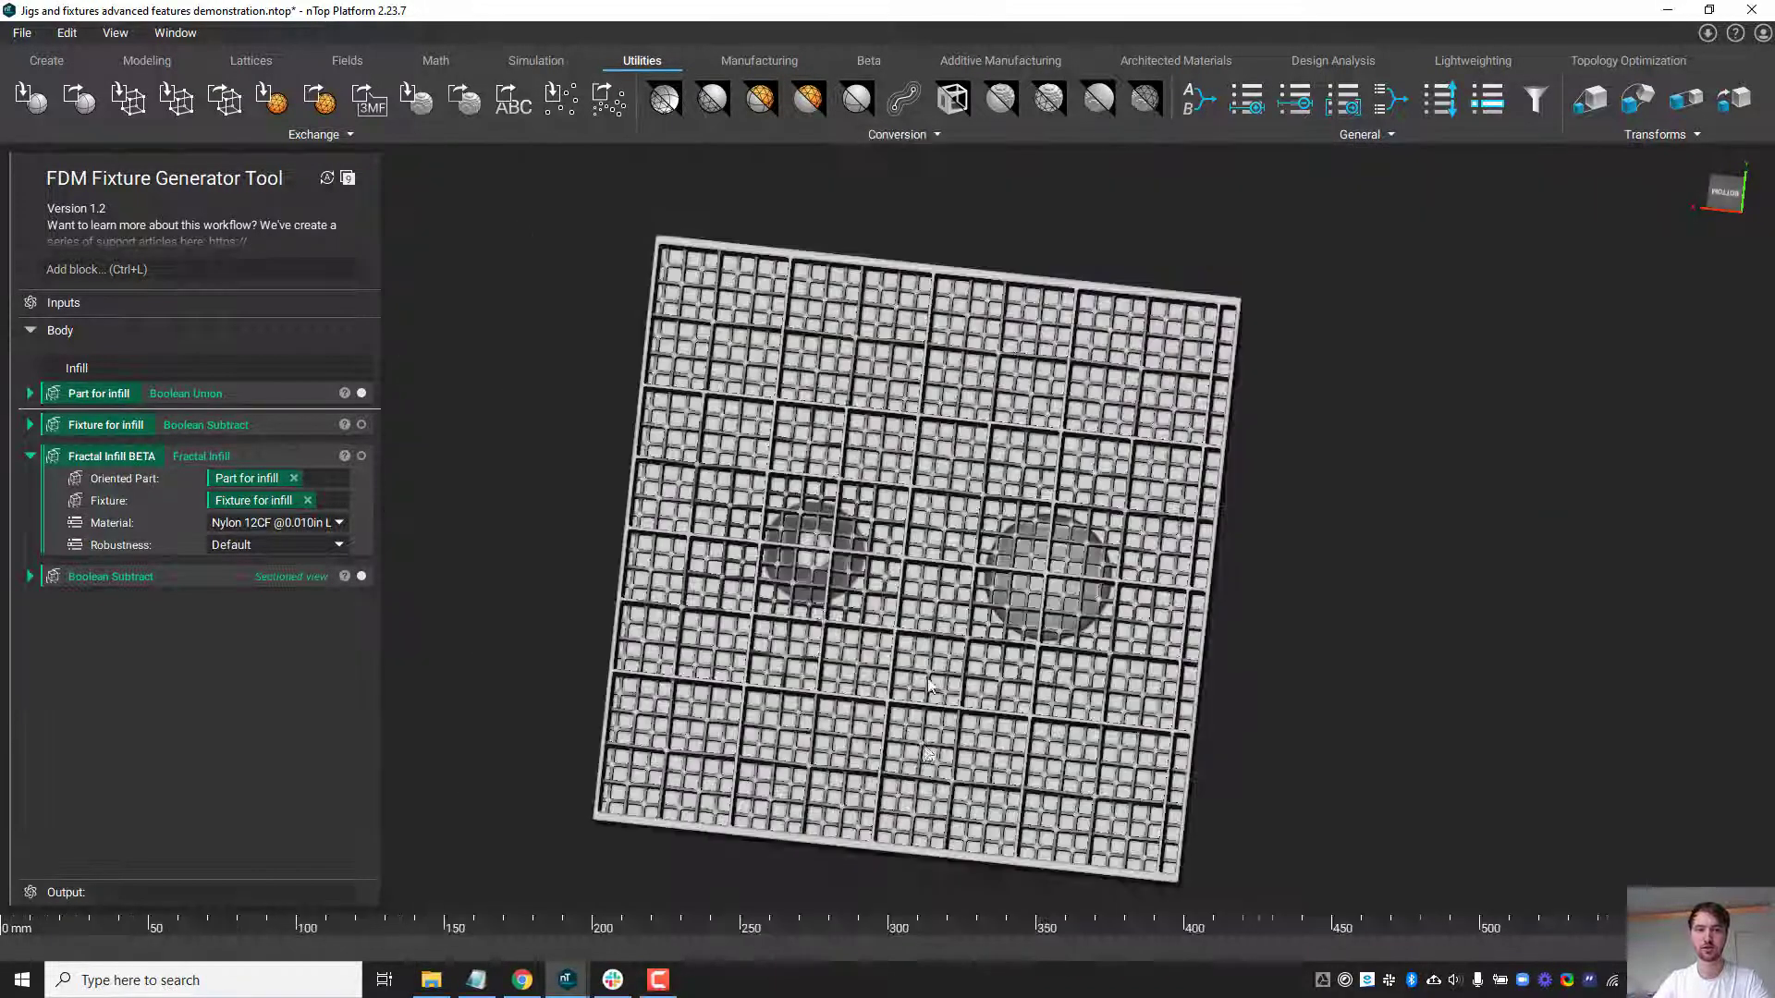
Compare the large fixture's solid top holding the two parts with the branching infill on its sectioned underside.
{"action": "right_click_drag", "start_coordinate": [949, 305], "coordinate": [1141, 681]}
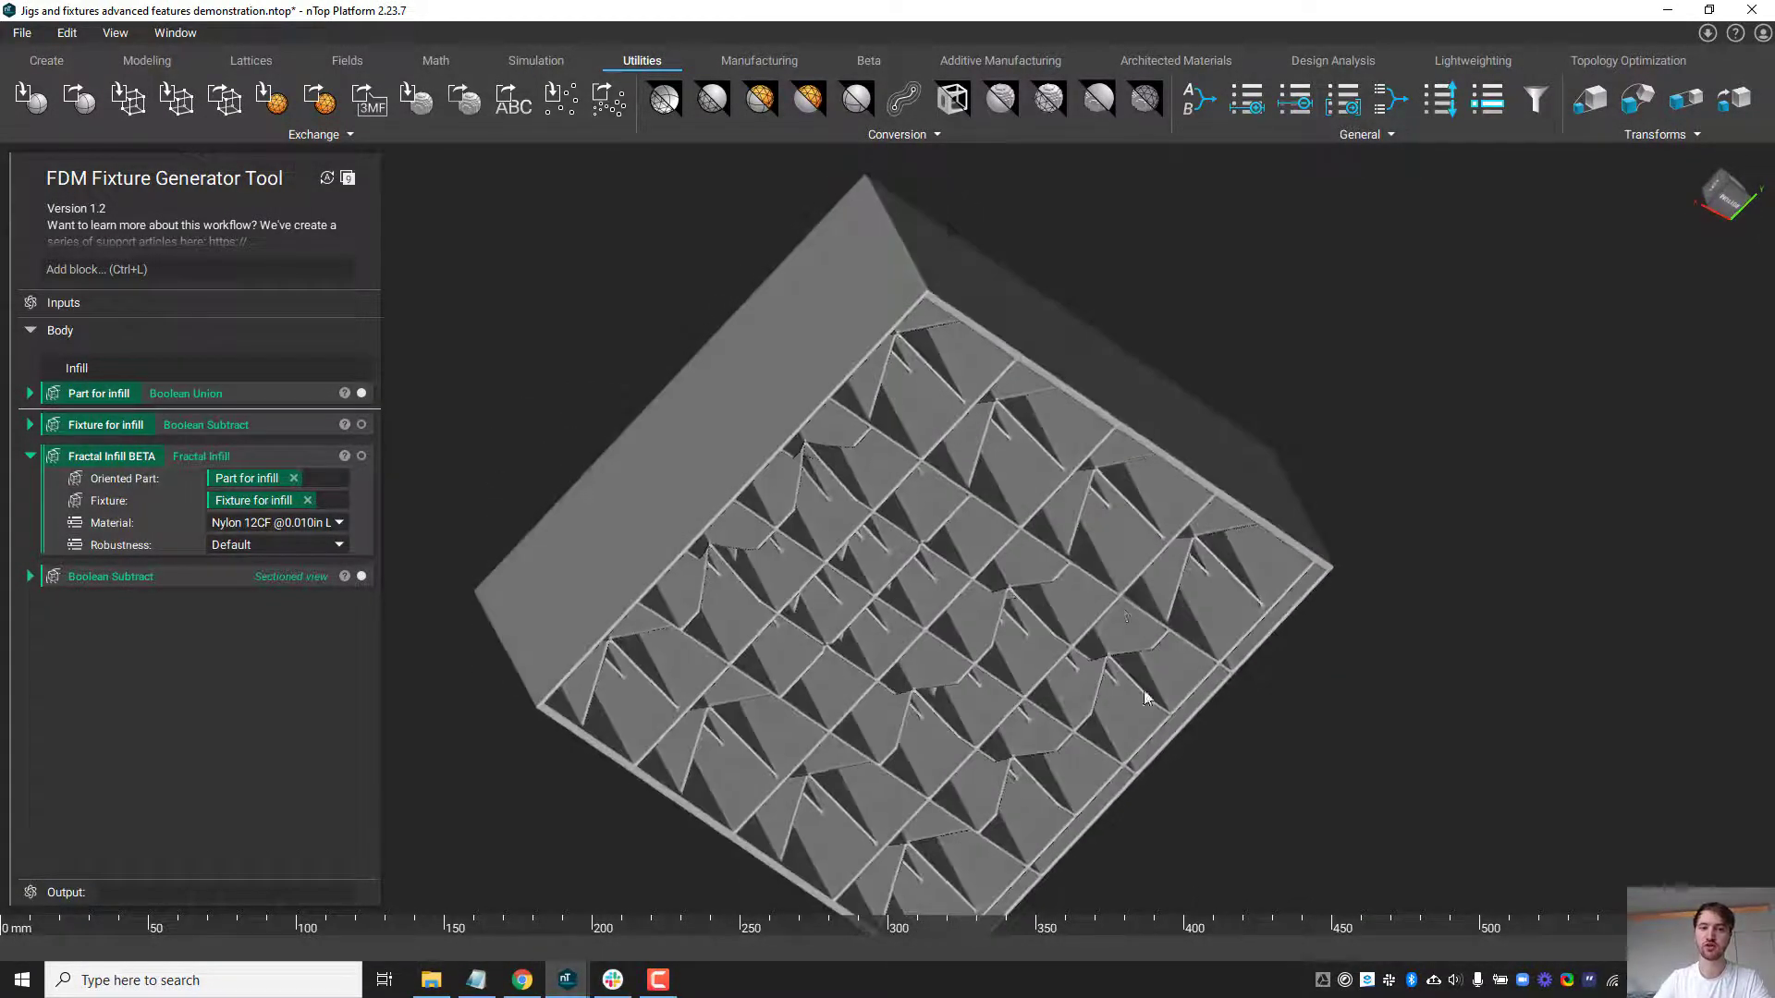
{"action": "right_click_drag", "start_coordinate": [961, 542], "coordinate": [910, 700]}
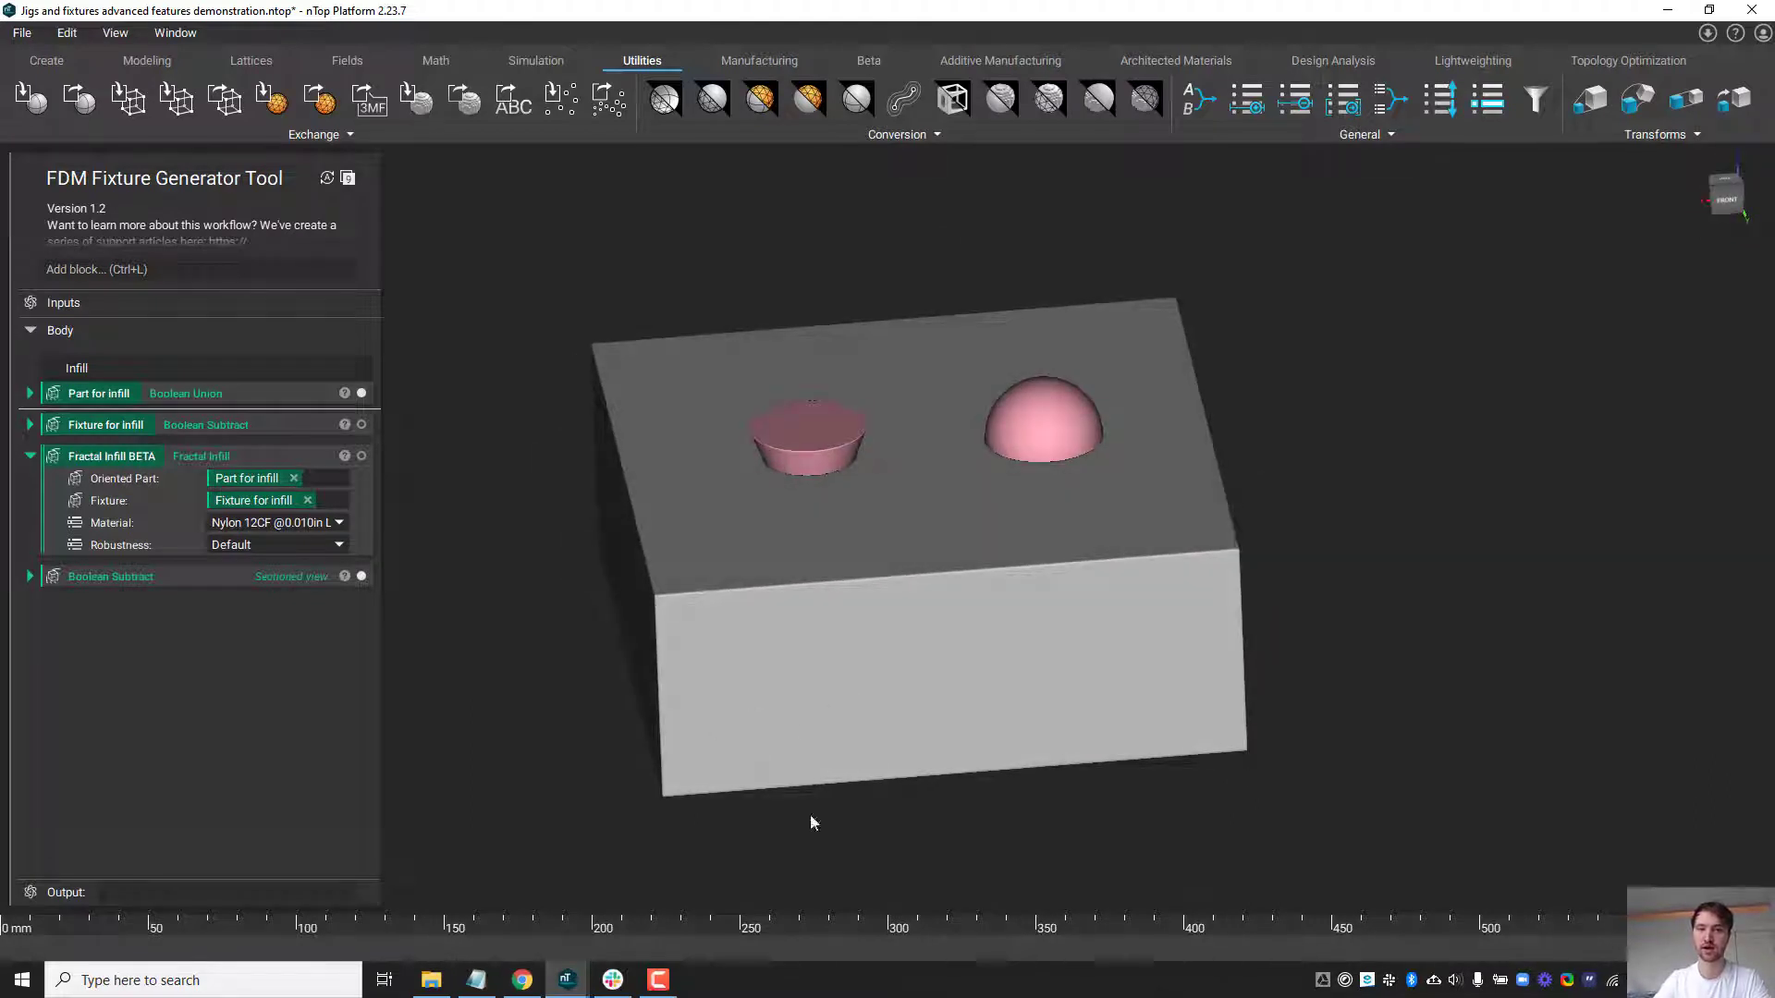
{"action": "right_click_drag", "start_coordinate": [812, 820], "coordinate": [792, 543]}
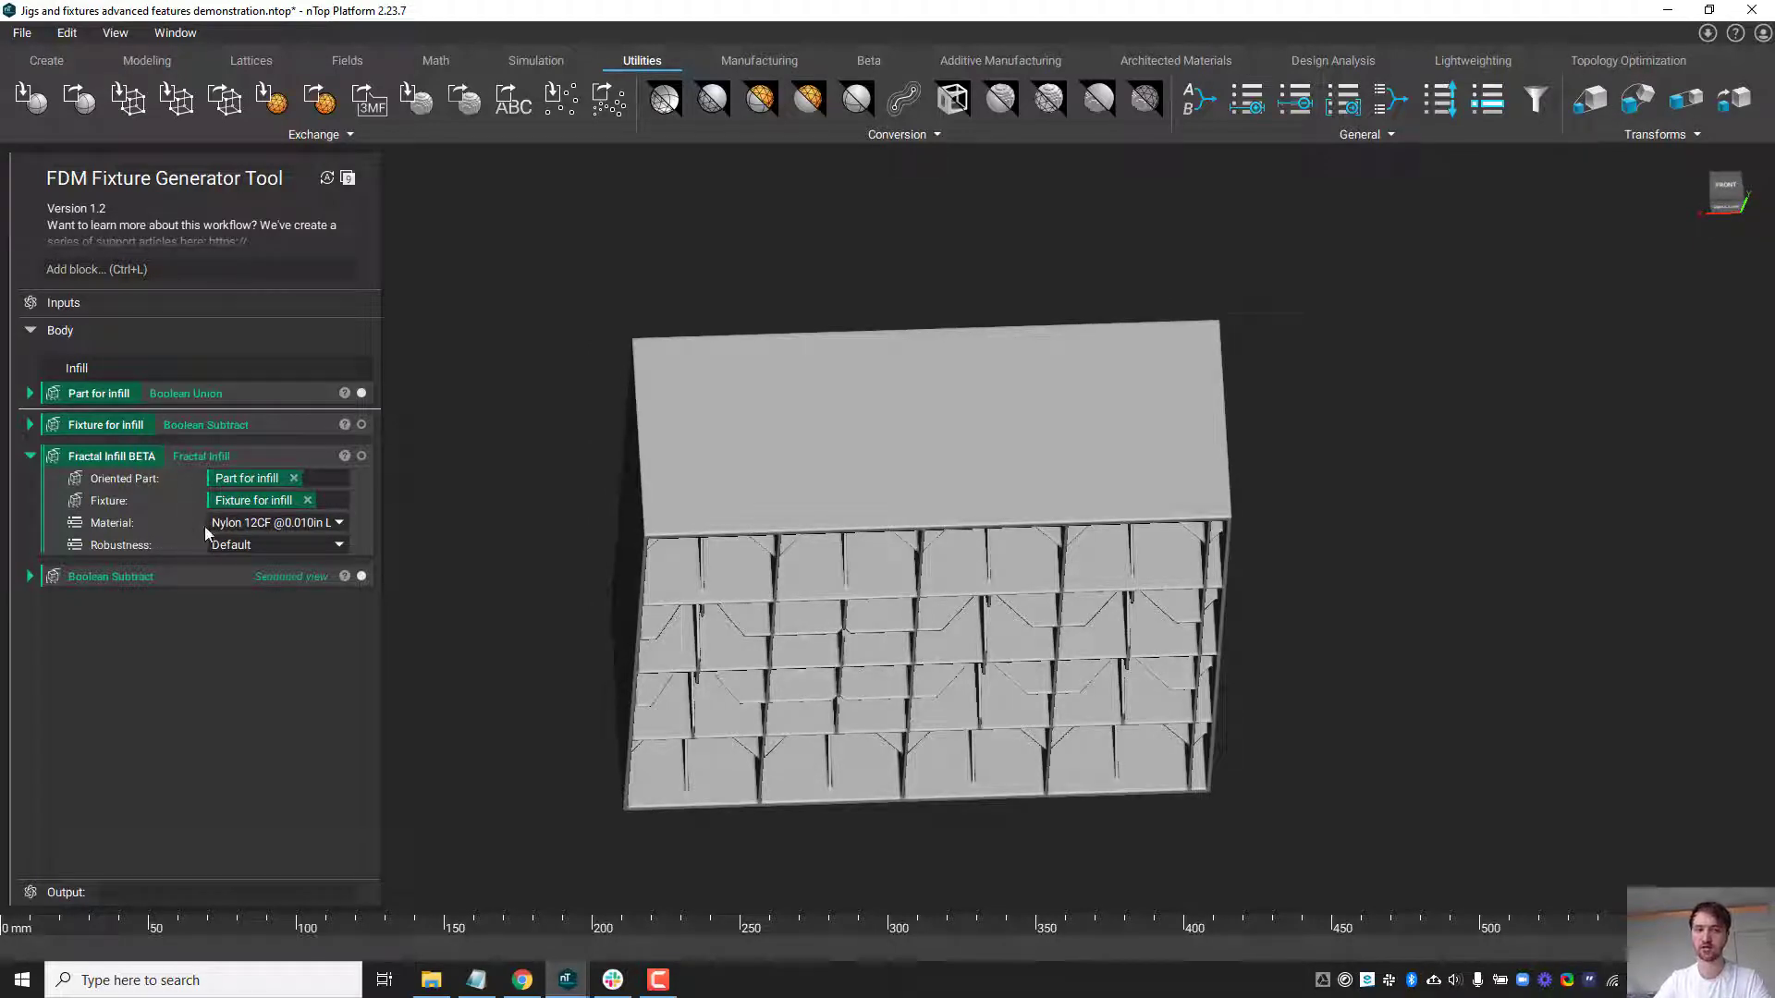
{"action": "right_click_drag", "start_coordinate": [1086, 726], "coordinate": [1074, 601]}
{"action": "right_click_drag", "start_coordinate": [1043, 397], "coordinate": [1107, 680]}
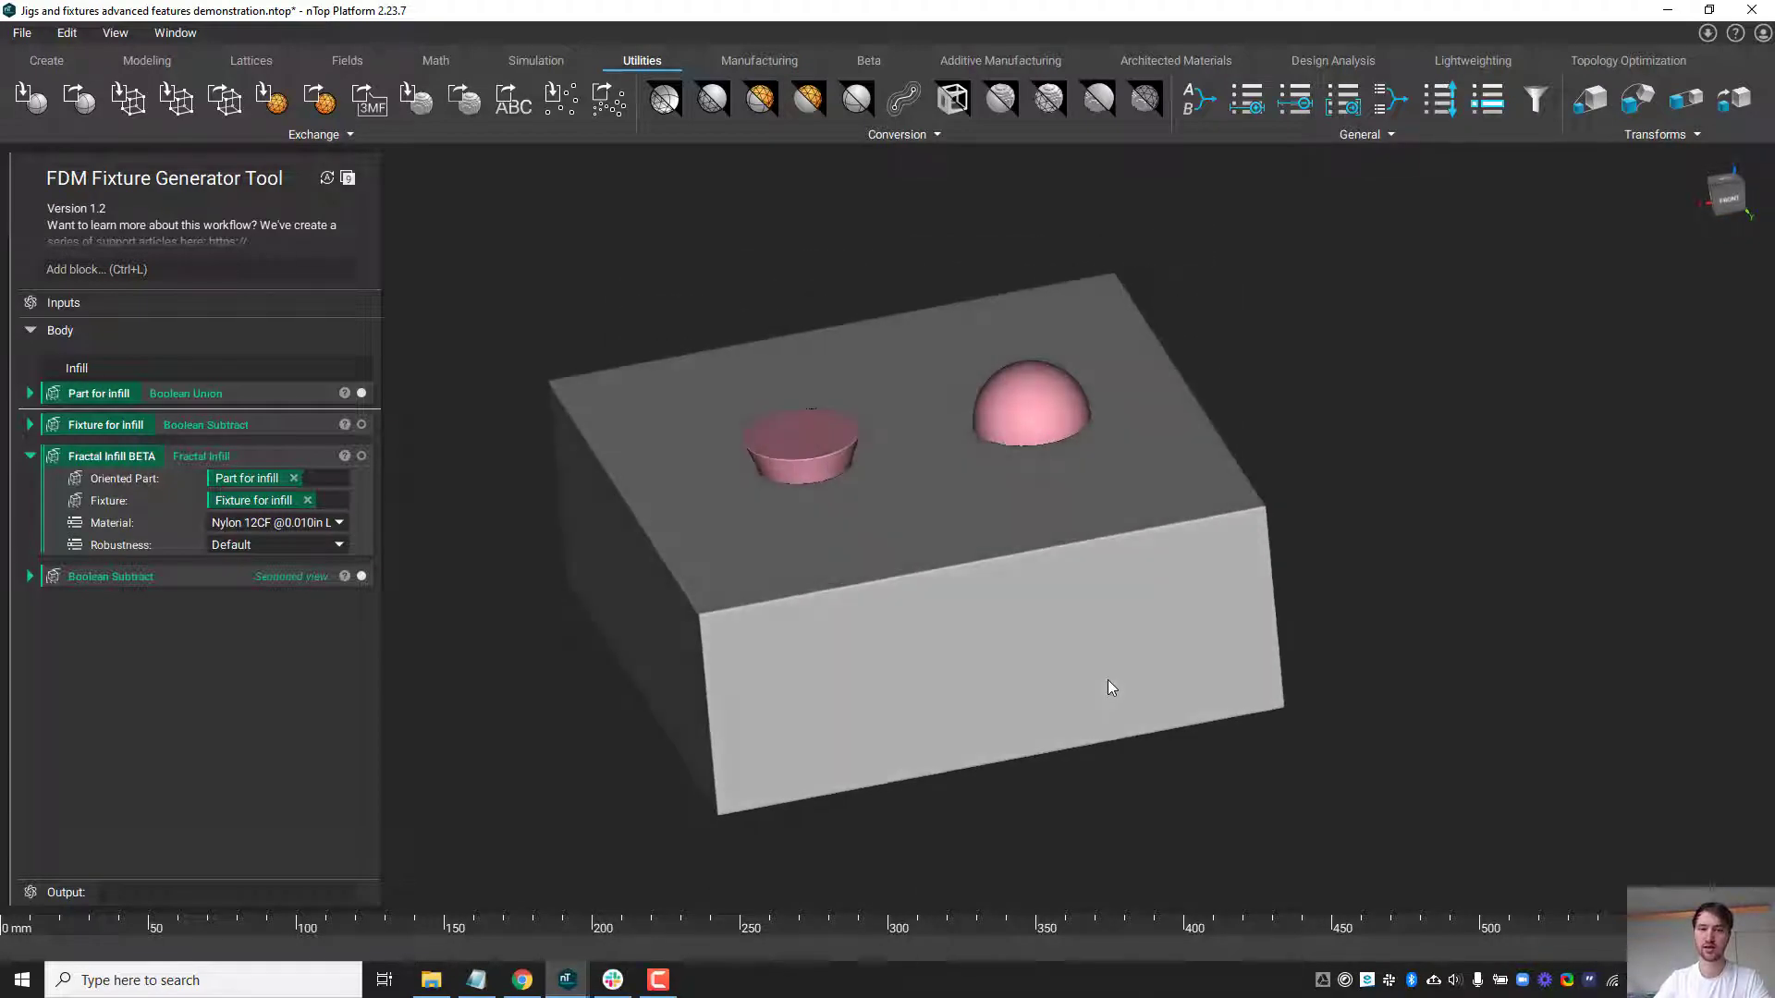